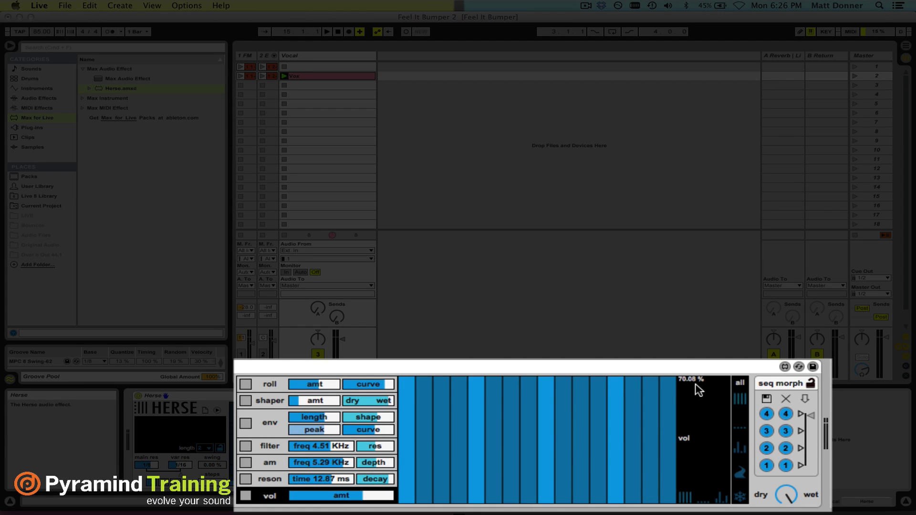
- Set the Herse volume amount to 62.20% and try the empty and random step patterns, ending with every volume step at full
{"action": "mouse_move", "coordinate": [365, 499]}
{"action": "left_mouse_down"}
{"action": "mouse_move", "coordinate": [311, 496]}
{"action": "mouse_move", "coordinate": [390, 496]}
{"action": "mouse_move", "coordinate": [304, 496]}
{"action": "mouse_move", "coordinate": [384, 496]}
{"action": "mouse_move", "coordinate": [316, 496]}
{"action": "mouse_move", "coordinate": [355, 497]}
{"action": "left_mouse_up"}
{"action": "left_click", "coordinate": [702, 500]}
{"action": "left_click", "coordinate": [720, 499]}
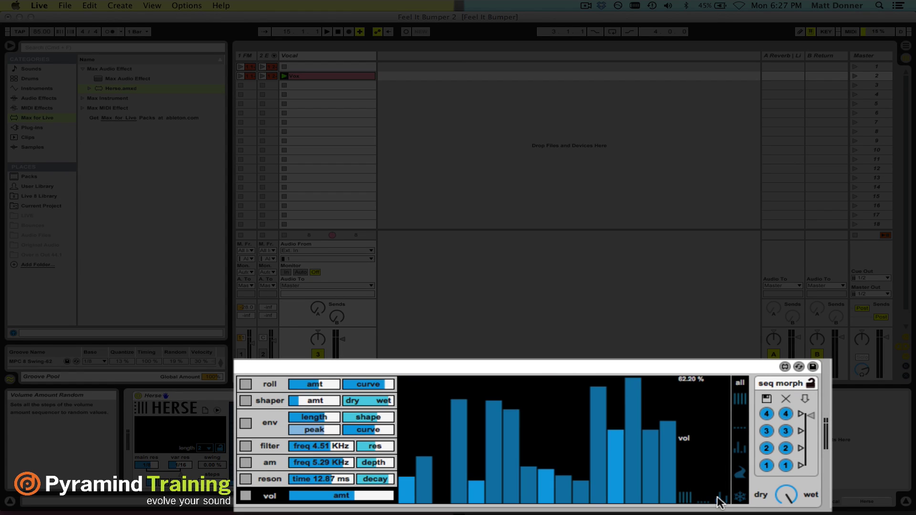
{"action": "left_click", "coordinate": [682, 500]}
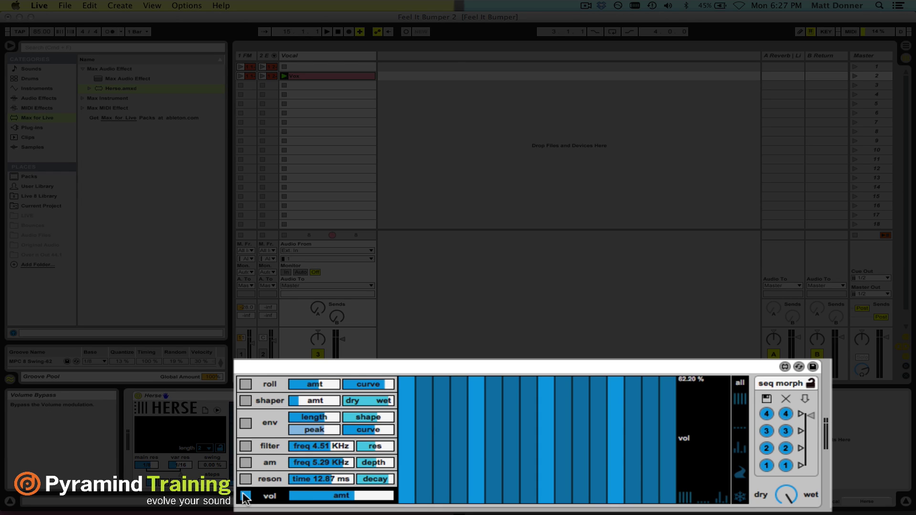
- Audition the vocal with volume modulation enabled and its steps randomized twice, and reset the steps to full after stopping playback
{"action": "key", "text": "space"}
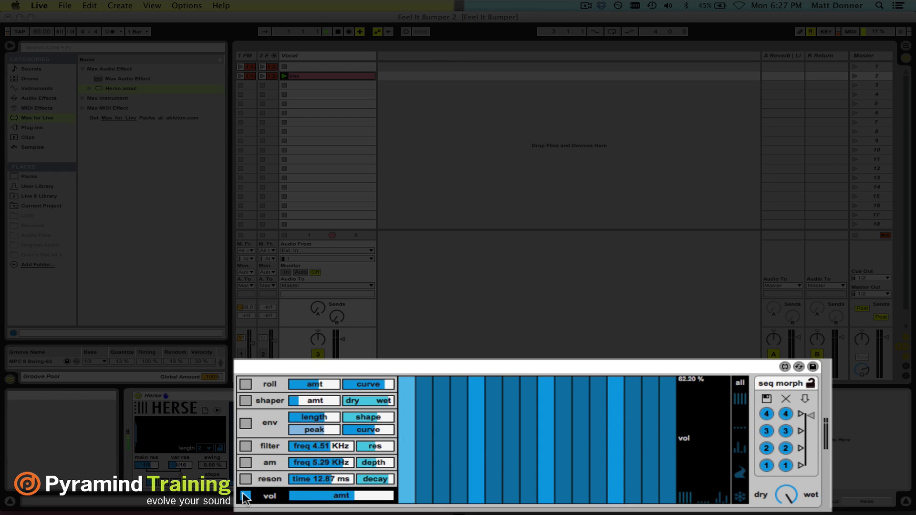
{"action": "left_click", "coordinate": [245, 496]}
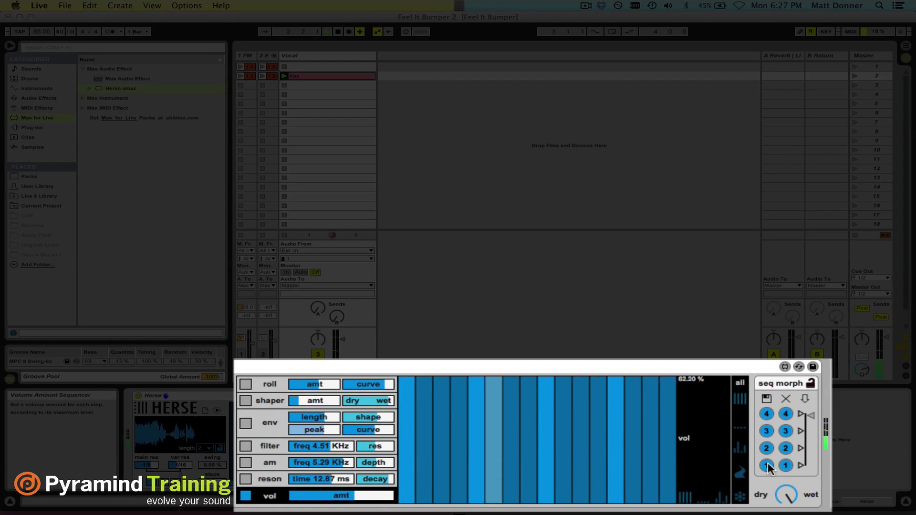
{"action": "left_click", "coordinate": [721, 496]}
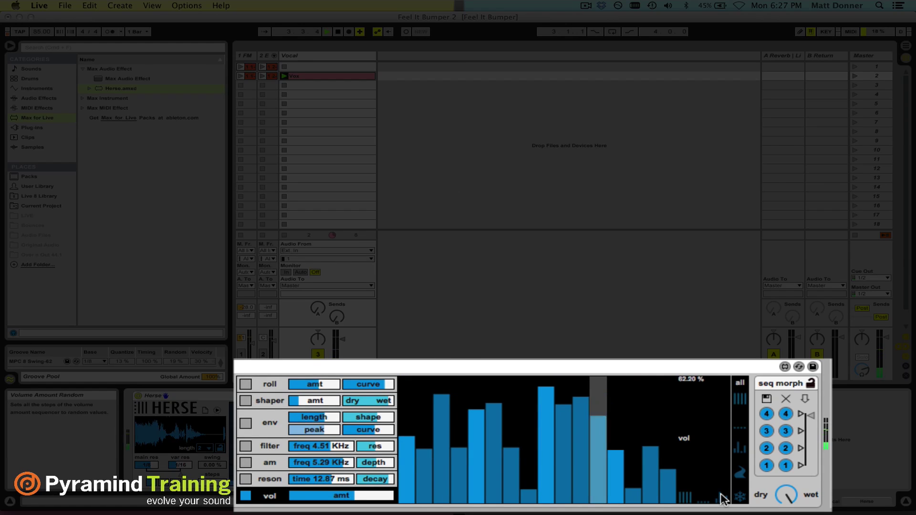
{"action": "left_click", "coordinate": [721, 497]}
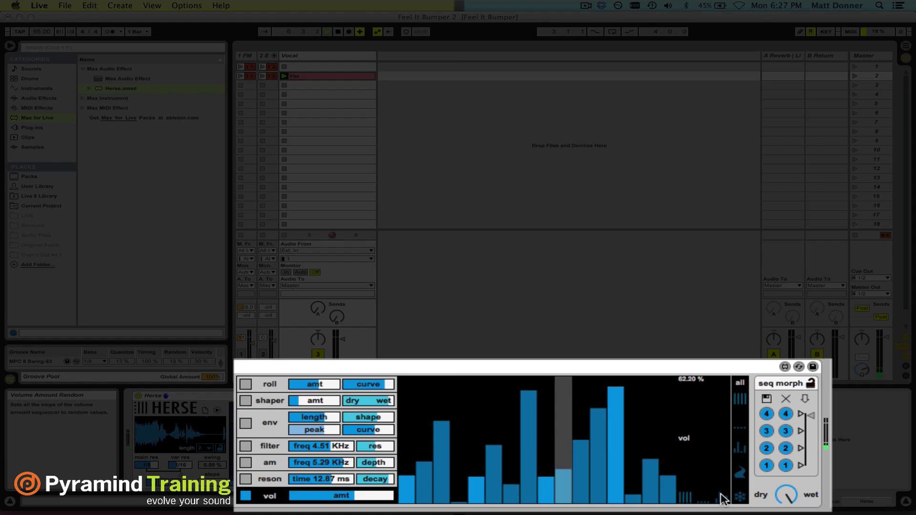
{"action": "key", "text": "space"}
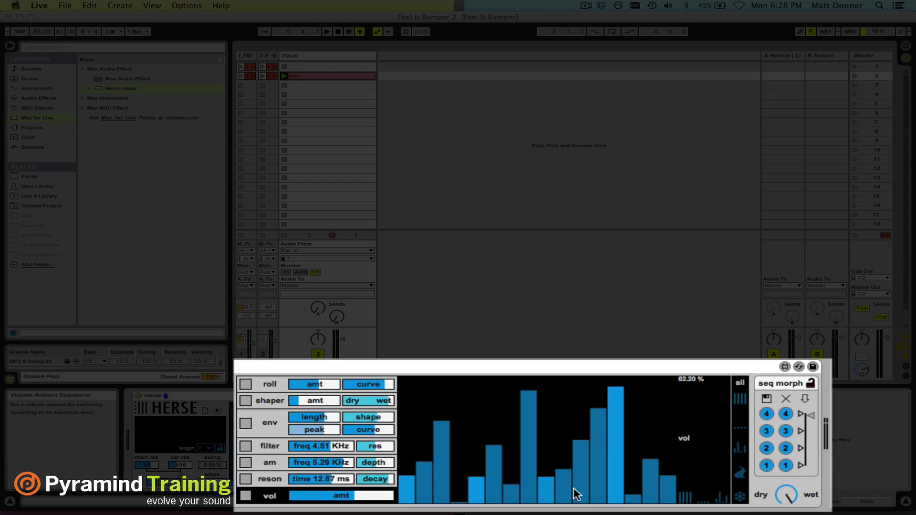
{"action": "left_click", "coordinate": [684, 498]}
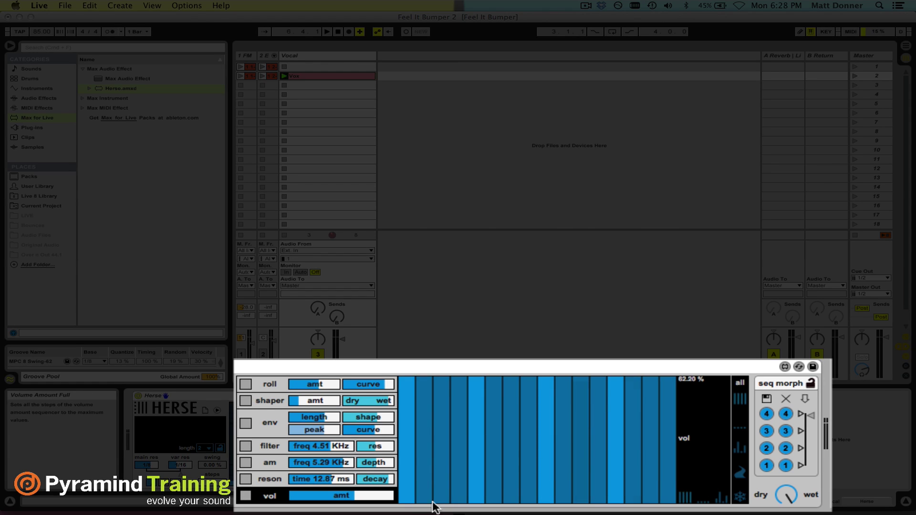
- Display the resonator sequencer, enable the resonator effect and audition it briefly on the vocal
{"action": "left_click", "coordinate": [270, 480]}
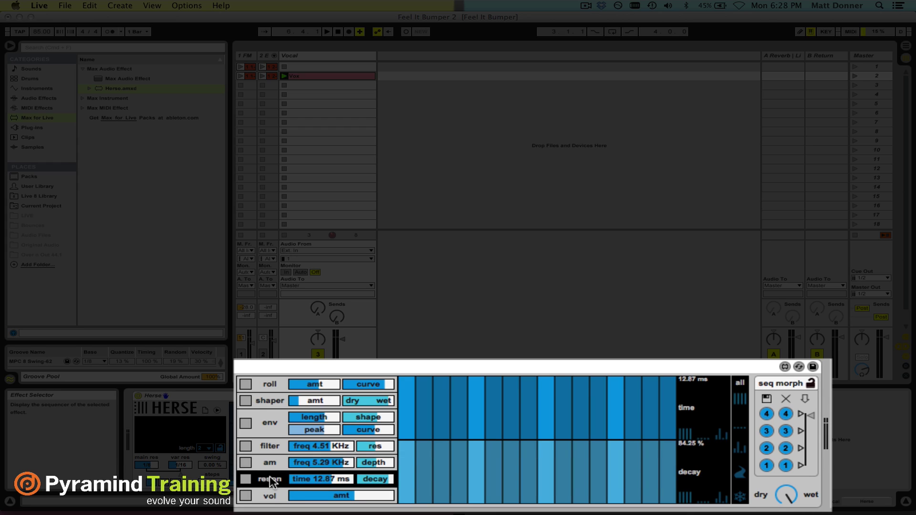
{"action": "left_click", "coordinate": [245, 479]}
{"action": "key", "text": "space"}
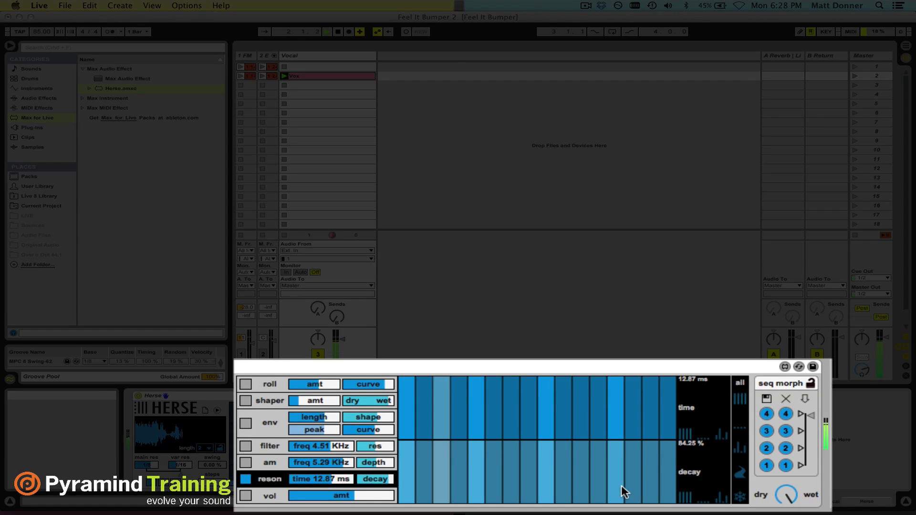
{"action": "key", "text": "space"}
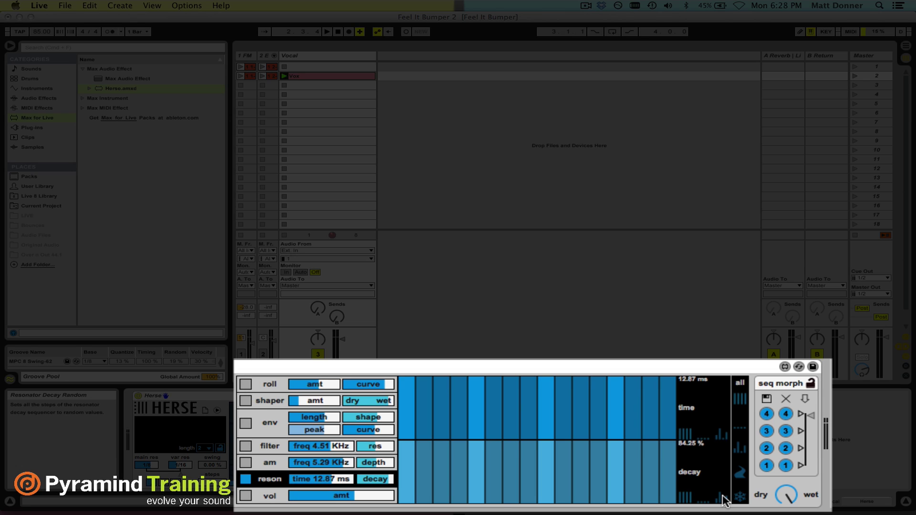
- During playback, randomize the resonator's decay and time steps, and return the time steps to full
{"action": "key", "text": "space"}
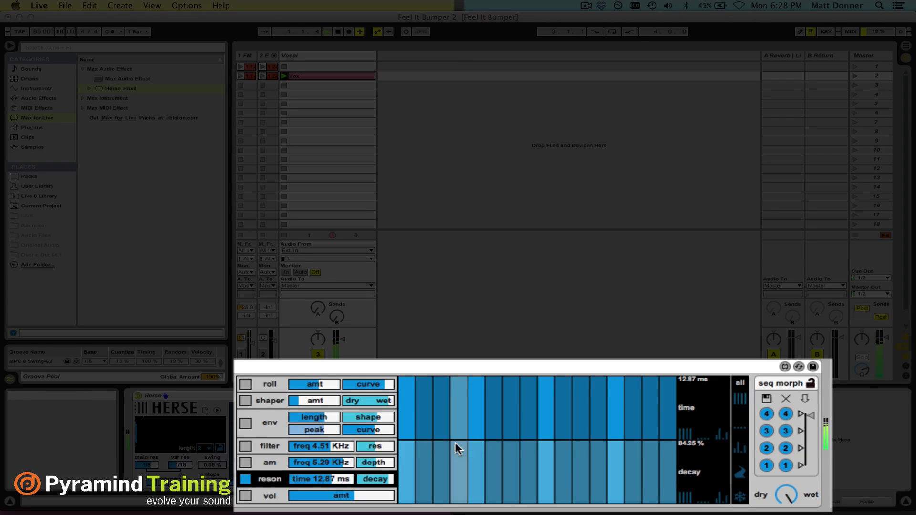
{"action": "left_click", "coordinate": [722, 498]}
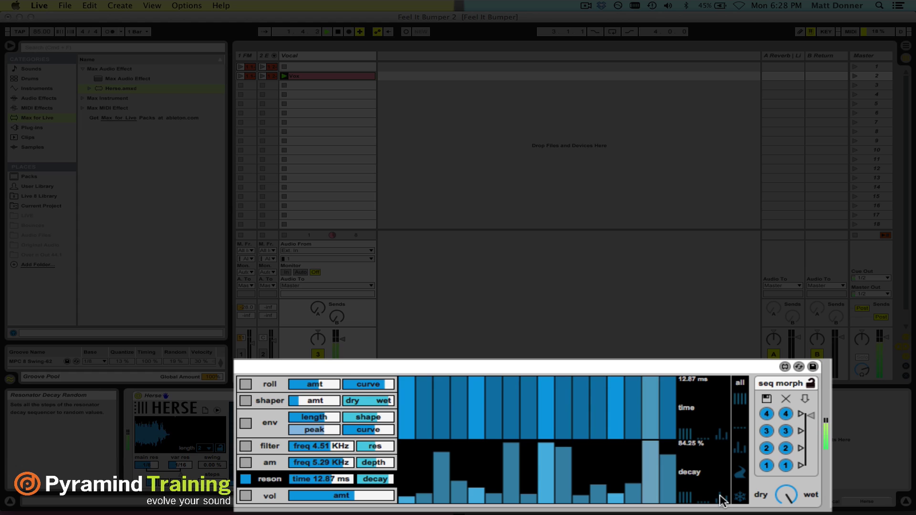
{"action": "left_click", "coordinate": [723, 436]}
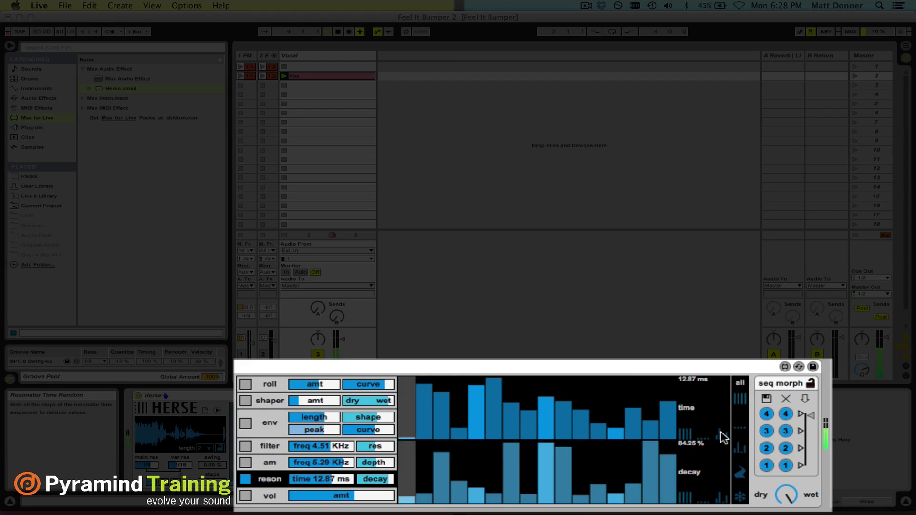
{"action": "left_click", "coordinate": [686, 434]}
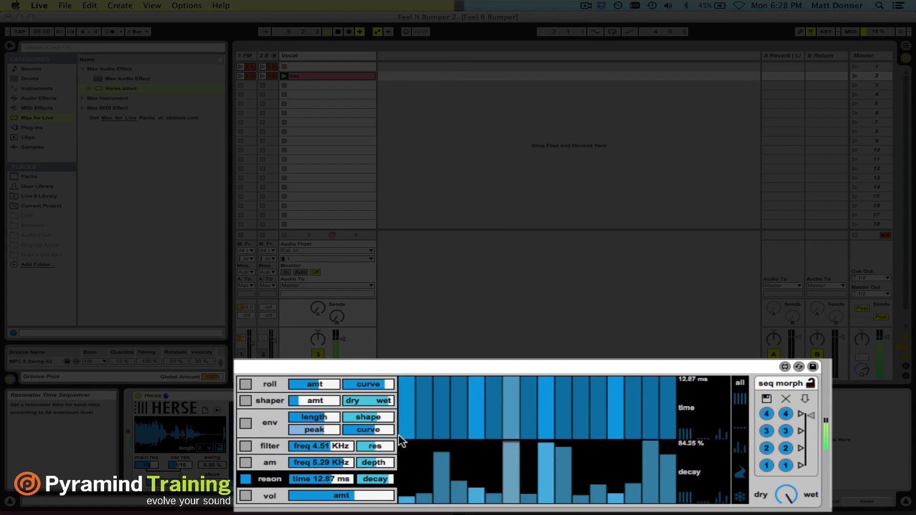
- Draw a valley-shaped curve across the resonator's decay steps and an arch across its time steps
{"action": "mouse_move", "coordinate": [403, 505]}
{"action": "left_mouse_down"}
{"action": "mouse_move", "coordinate": [471, 484]}
{"action": "mouse_move", "coordinate": [595, 472]}
{"action": "mouse_move", "coordinate": [665, 439]}
{"action": "left_mouse_up"}
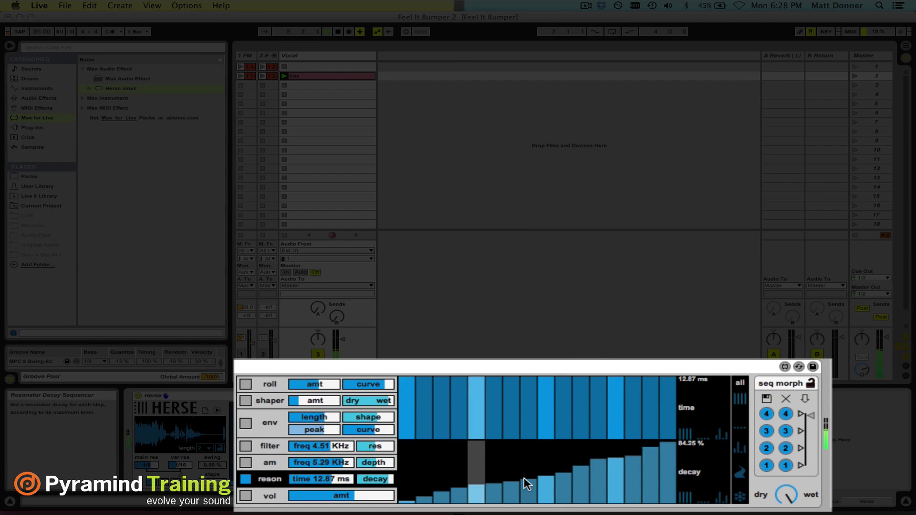
{"action": "left_click_drag", "start_coordinate": [400, 449], "coordinate": [542, 474]}
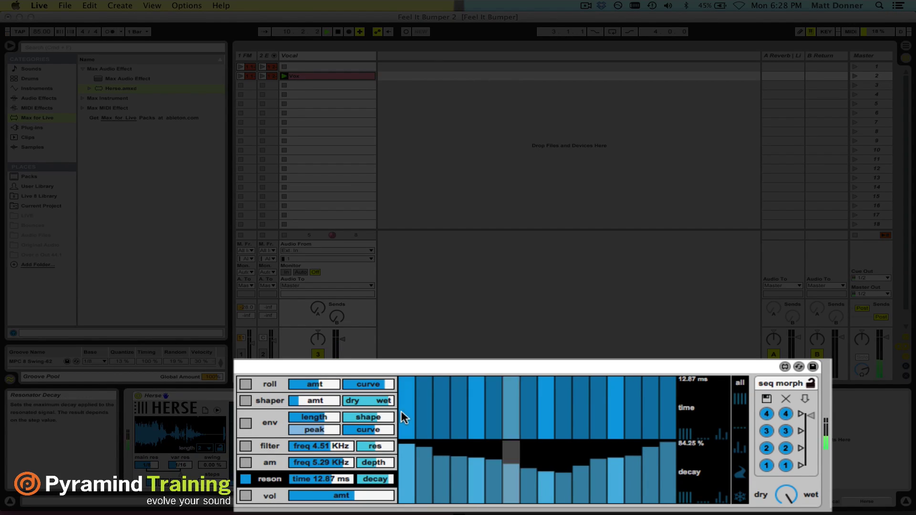
{"action": "mouse_move", "coordinate": [402, 418]}
{"action": "left_mouse_down"}
{"action": "mouse_move", "coordinate": [545, 379]}
{"action": "mouse_move", "coordinate": [592, 384]}
{"action": "mouse_move", "coordinate": [666, 421]}
{"action": "left_mouse_up"}
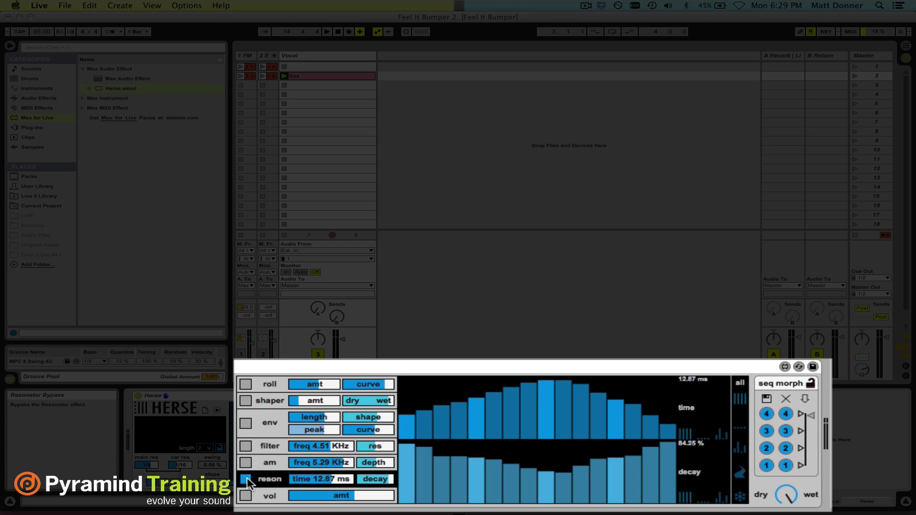
- Switch from the resonator to amplitude modulation, enabling it with a depth of 81.89%, and play the vocal
{"action": "left_click", "coordinate": [271, 463]}
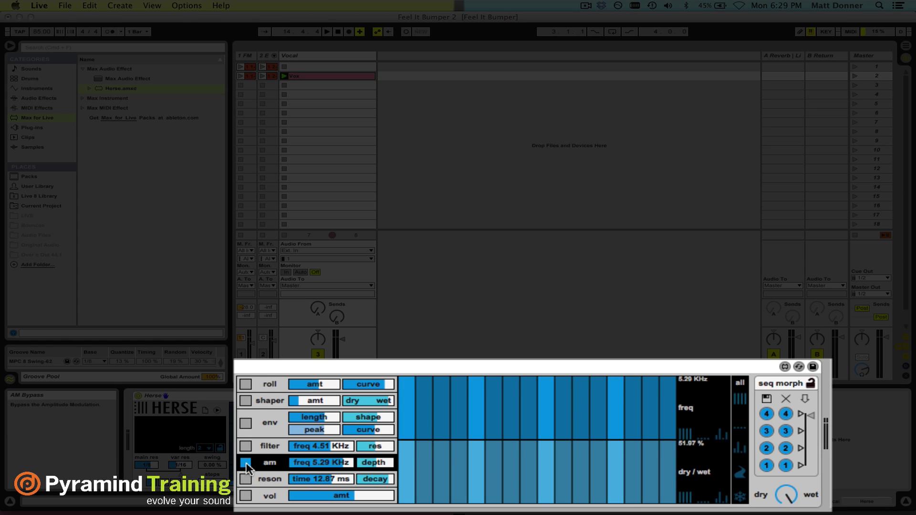
{"action": "key", "text": "space"}
{"action": "key", "text": "space"}
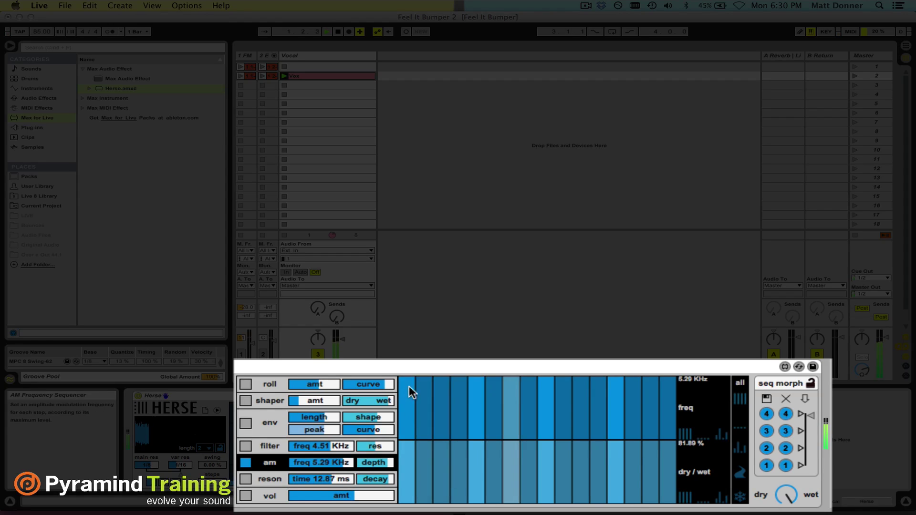
- Draw the amplitude modulation frequency steps as a curve rising to a peak at the ninth step and falling to the end
{"action": "mouse_move", "coordinate": [405, 376]}
{"action": "left_mouse_down"}
{"action": "mouse_move", "coordinate": [561, 397]}
{"action": "mouse_move", "coordinate": [673, 438]}
{"action": "left_mouse_up"}
{"action": "left_click", "coordinate": [513, 398]}
{"action": "left_click_drag", "start_coordinate": [482, 397], "coordinate": [413, 400]}
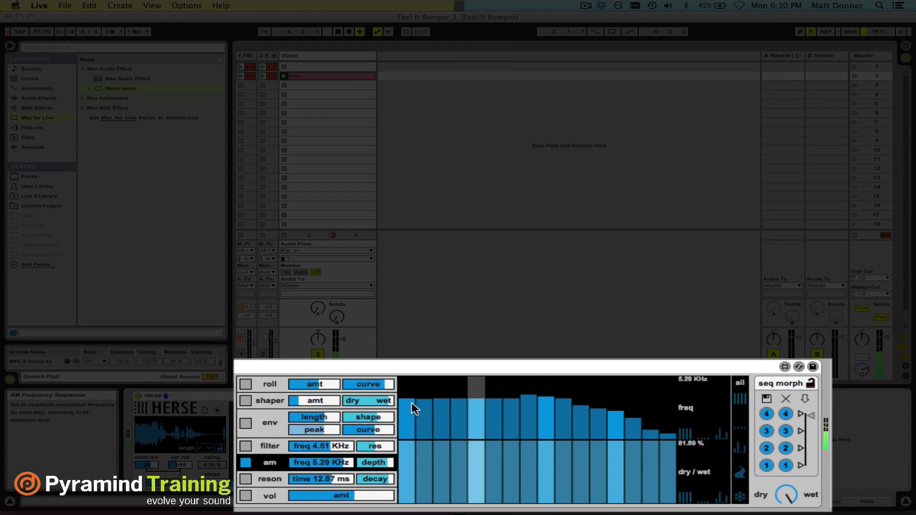
{"action": "left_click", "coordinate": [406, 423]}
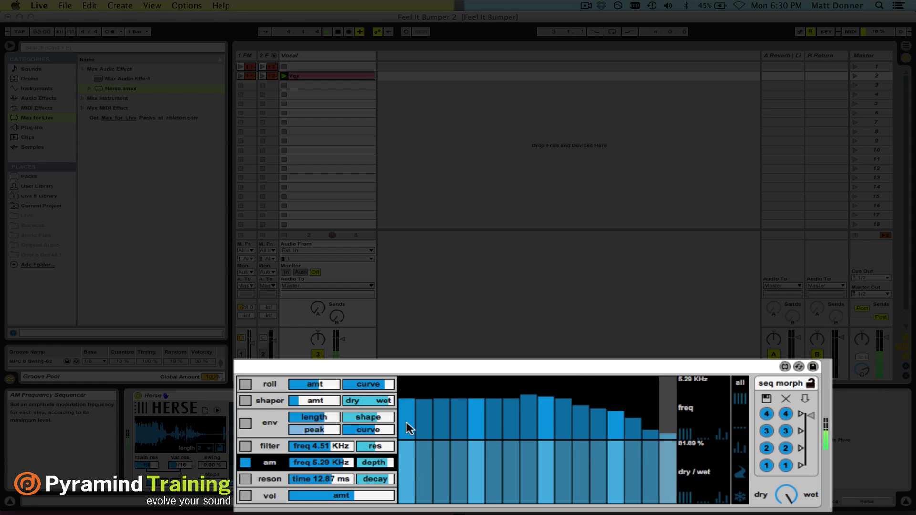
{"action": "mouse_move", "coordinate": [406, 422]}
{"action": "left_mouse_down"}
{"action": "mouse_move", "coordinate": [533, 400]}
{"action": "mouse_move", "coordinate": [543, 388]}
{"action": "left_mouse_up"}
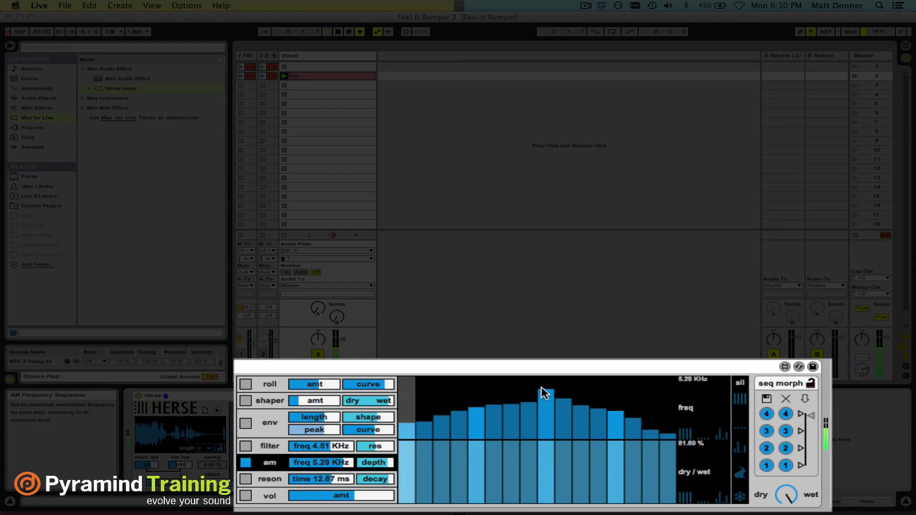
- Randomize the amplitude modulation frequency steps, set the depth to 85.04% and audition the vocal
{"action": "left_click", "coordinate": [726, 435]}
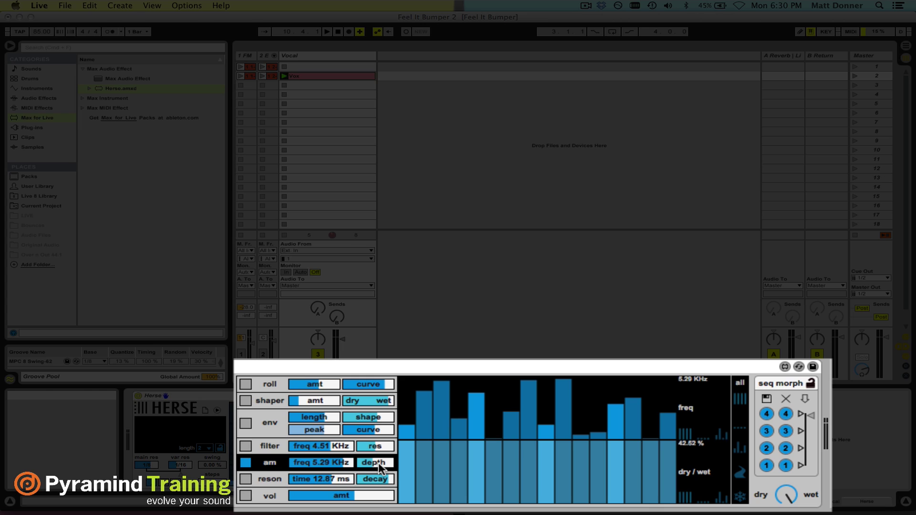
{"action": "left_click_drag", "start_coordinate": [379, 463], "coordinate": [379, 455]}
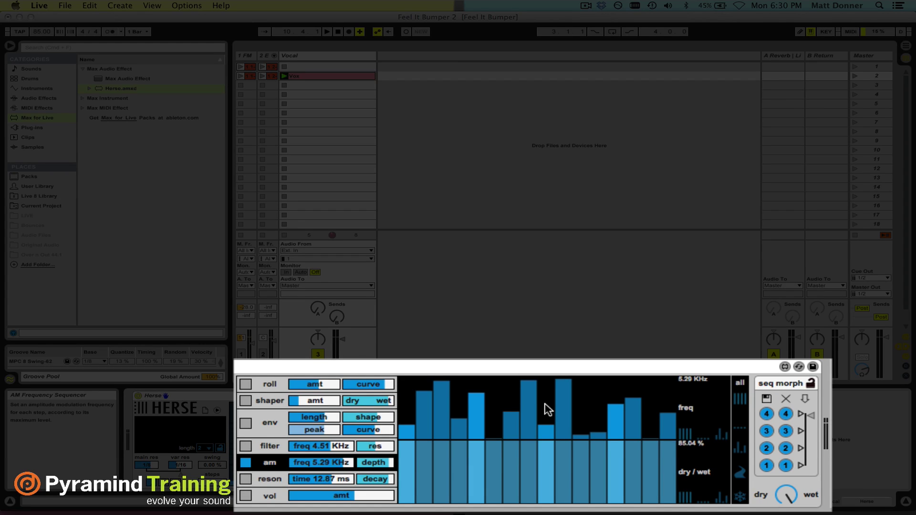
{"action": "key", "text": "space"}
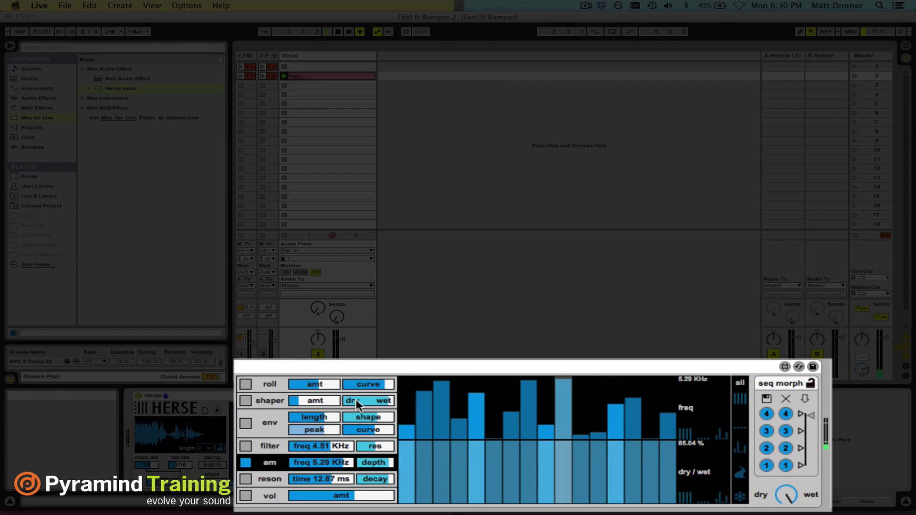
{"action": "key", "text": "space"}
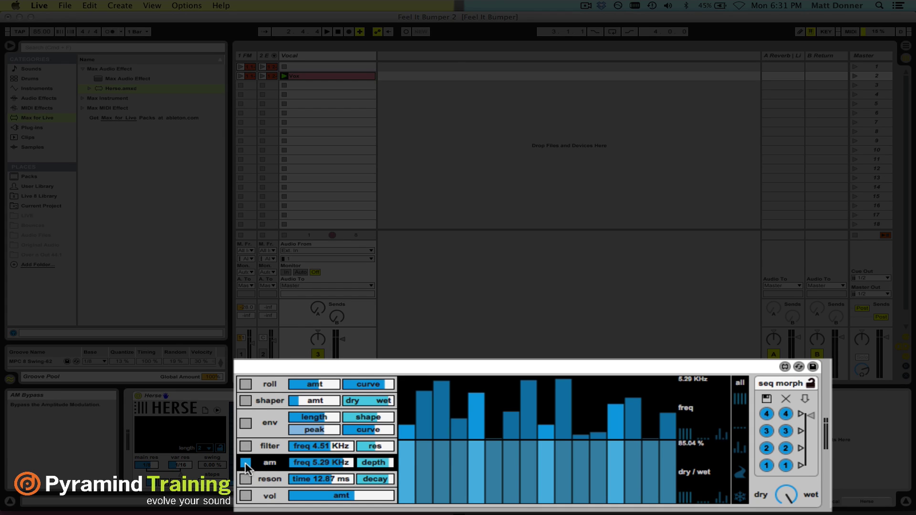
- Switch from amplitude modulation to the filter, setting its frequency to 8.46 KHz and resonance to 40.05%, and start playback
{"action": "left_click", "coordinate": [269, 446]}
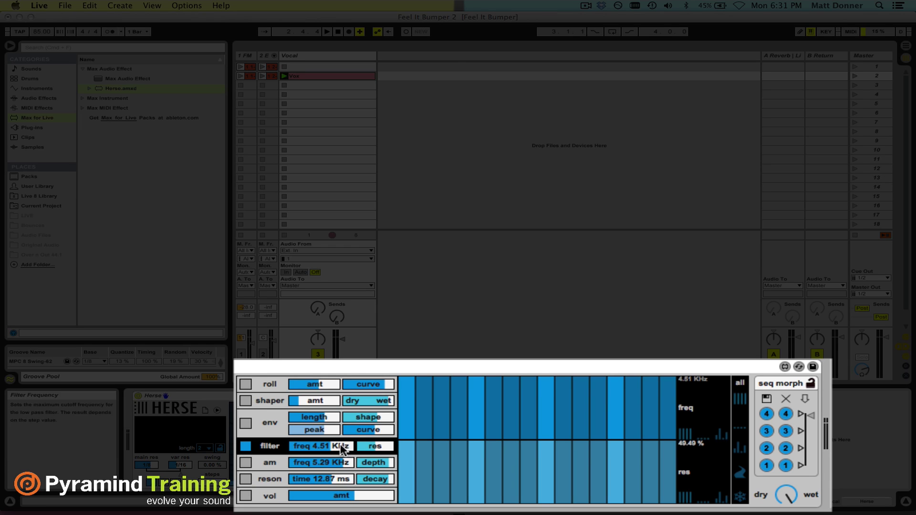
{"action": "left_click_drag", "start_coordinate": [338, 450], "coordinate": [375, 455]}
{"action": "key", "text": "space"}
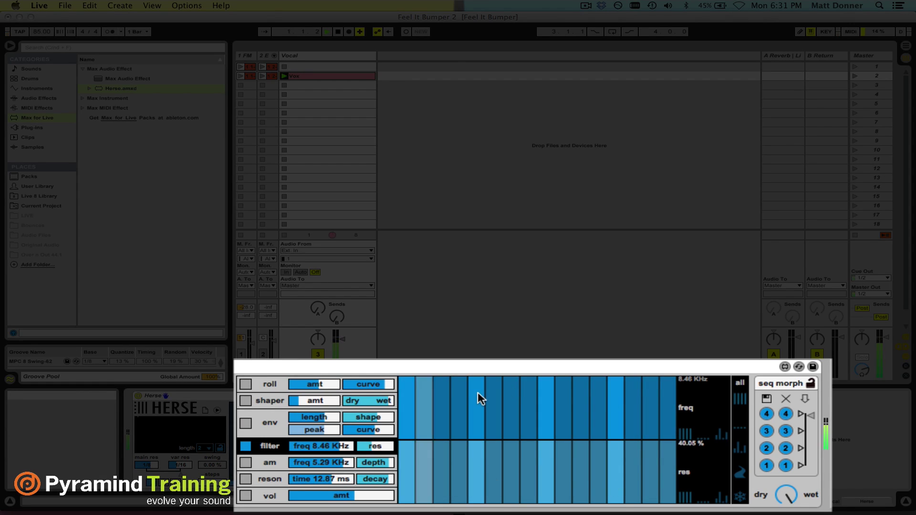
- Randomize the filter's frequency steps and redraw several by hand, raising the second and eighth steps to maximum
{"action": "left_click", "coordinate": [726, 435]}
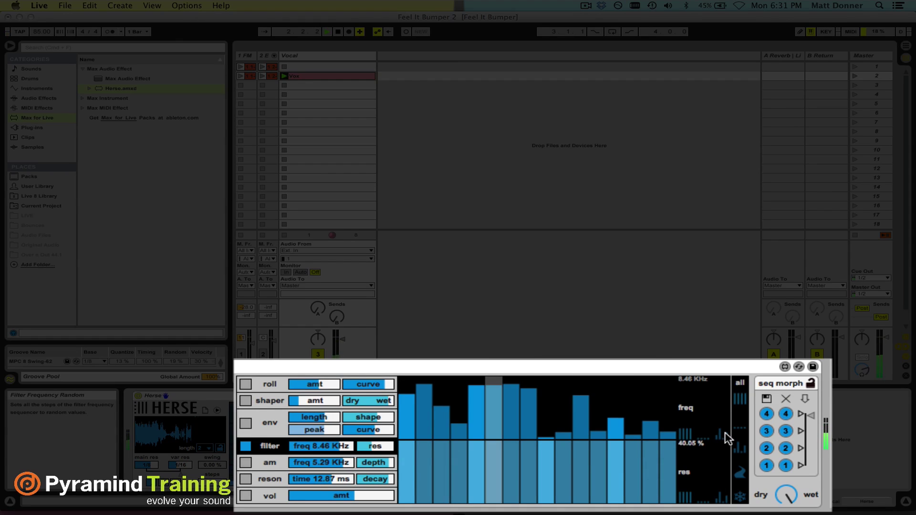
{"action": "mouse_move", "coordinate": [650, 409]}
{"action": "left_mouse_down"}
{"action": "mouse_move", "coordinate": [618, 419]}
{"action": "mouse_move", "coordinate": [567, 411]}
{"action": "mouse_move", "coordinate": [546, 428]}
{"action": "mouse_move", "coordinate": [465, 411]}
{"action": "mouse_move", "coordinate": [473, 399]}
{"action": "mouse_move", "coordinate": [526, 402]}
{"action": "mouse_move", "coordinate": [525, 378]}
{"action": "left_mouse_up"}
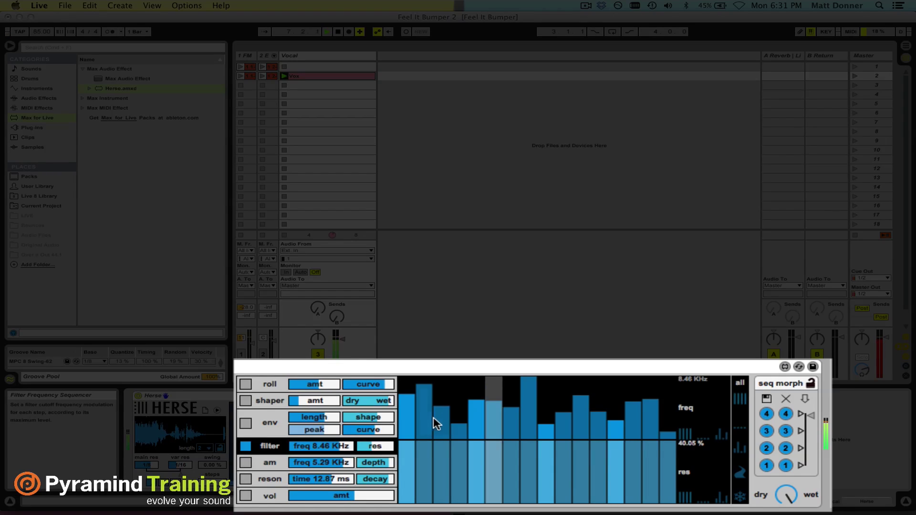
{"action": "mouse_move", "coordinate": [425, 386]}
{"action": "left_mouse_down"}
{"action": "mouse_move", "coordinate": [439, 414]}
{"action": "mouse_move", "coordinate": [474, 385]}
{"action": "left_mouse_up"}
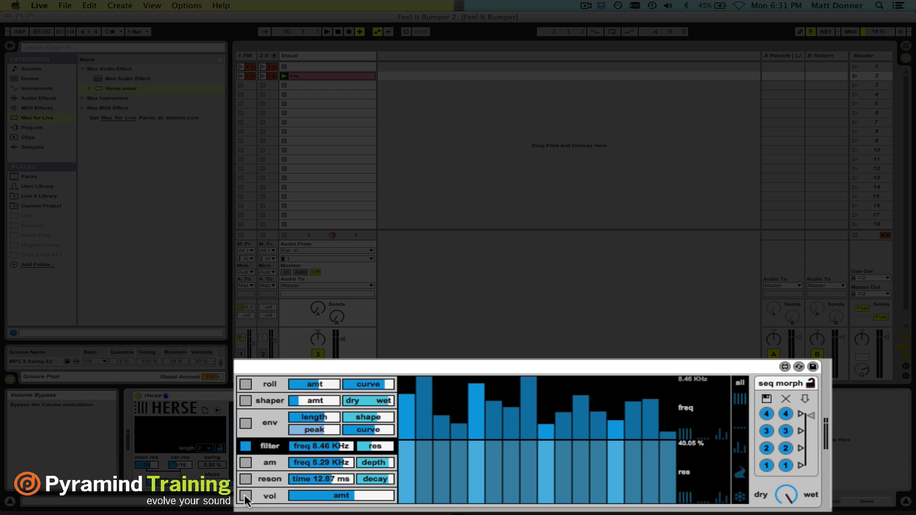
- Display the volume sequencer, enable volume modulation alongside the filter, randomize the volume steps and play the vocal
{"action": "left_click", "coordinate": [268, 497]}
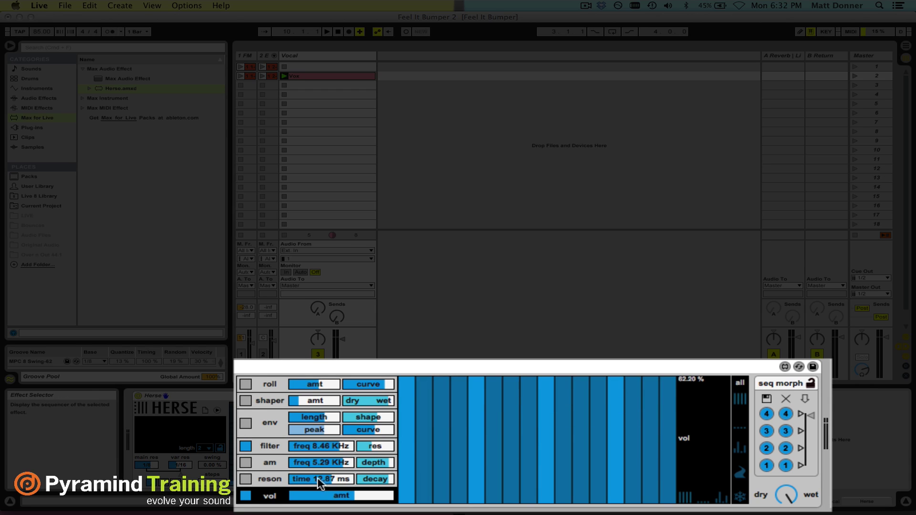
{"action": "left_click", "coordinate": [720, 499]}
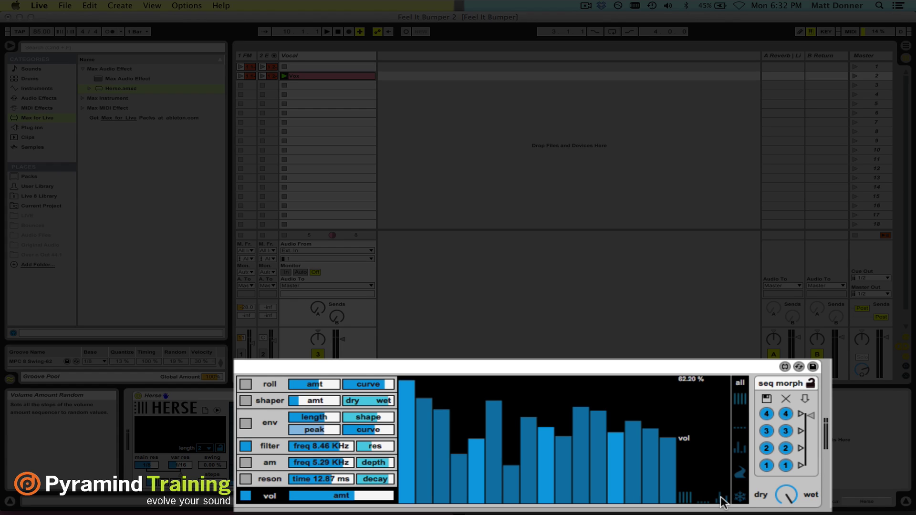
{"action": "key", "text": "space"}
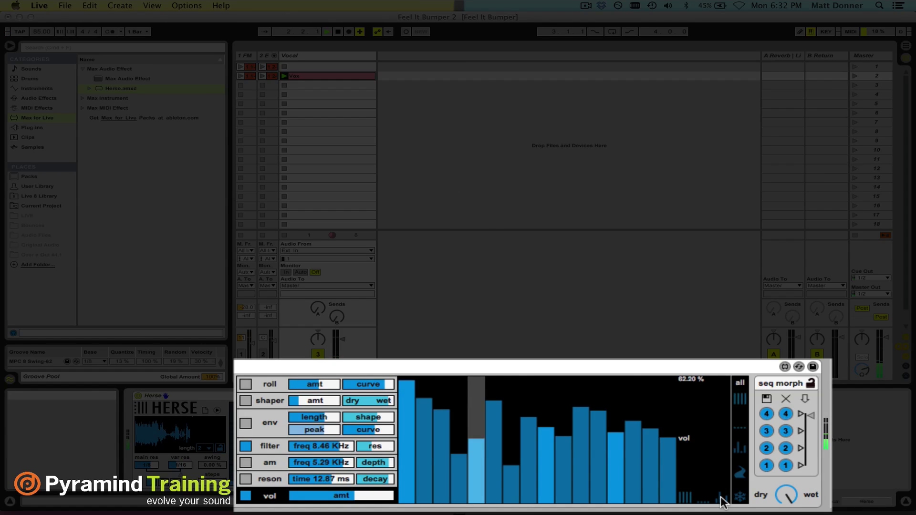
- Reset all volume steps to maximum, bypass volume modulation and return to the filter's sequencer
{"action": "left_click", "coordinate": [721, 498]}
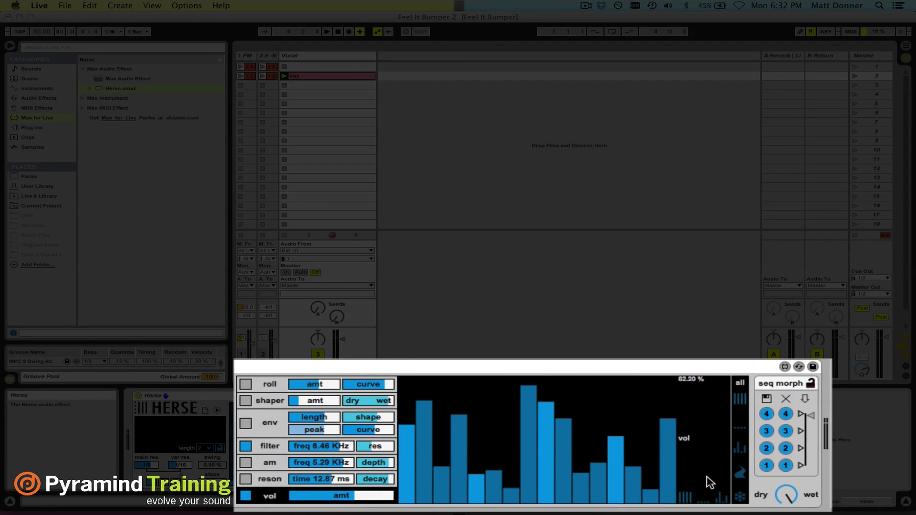
{"action": "left_click", "coordinate": [687, 495]}
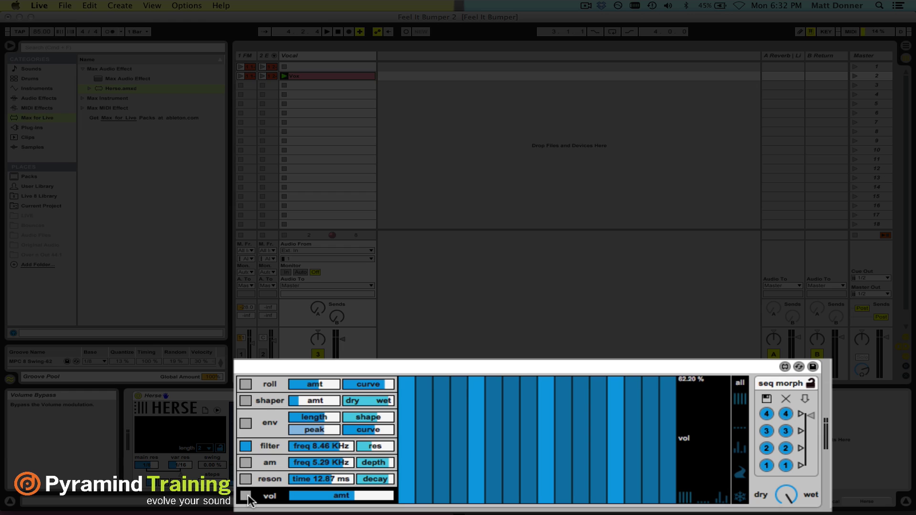
{"action": "left_click", "coordinate": [263, 443]}
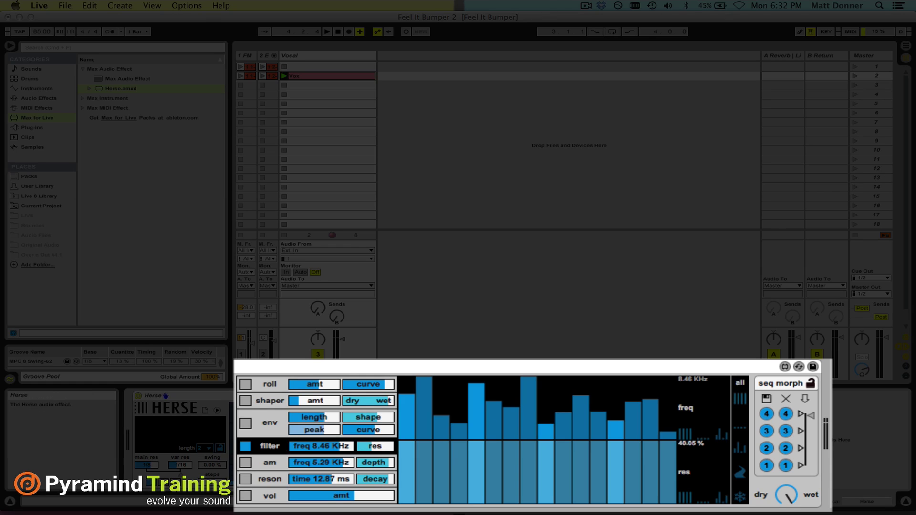
- Display the envelope sequencer, set length, shape and peak to 100%, and enable the envelope while the vocal plays
{"action": "left_click", "coordinate": [273, 423]}
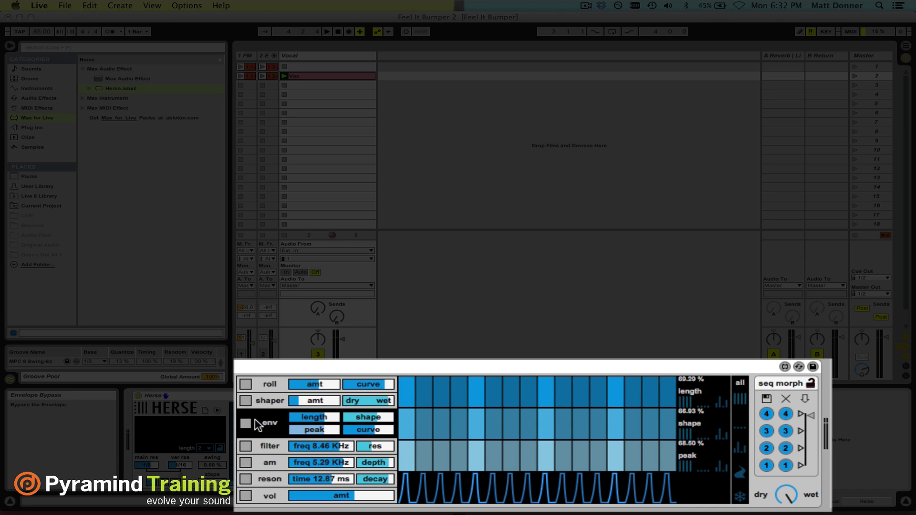
{"action": "left_click_drag", "start_coordinate": [327, 416], "coordinate": [376, 422]}
{"action": "left_click", "coordinate": [328, 430]}
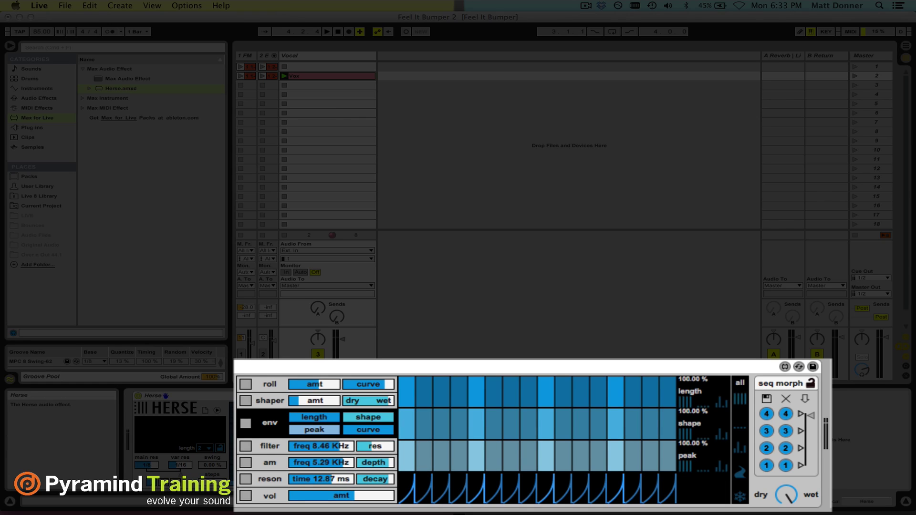
{"action": "key", "text": "space"}
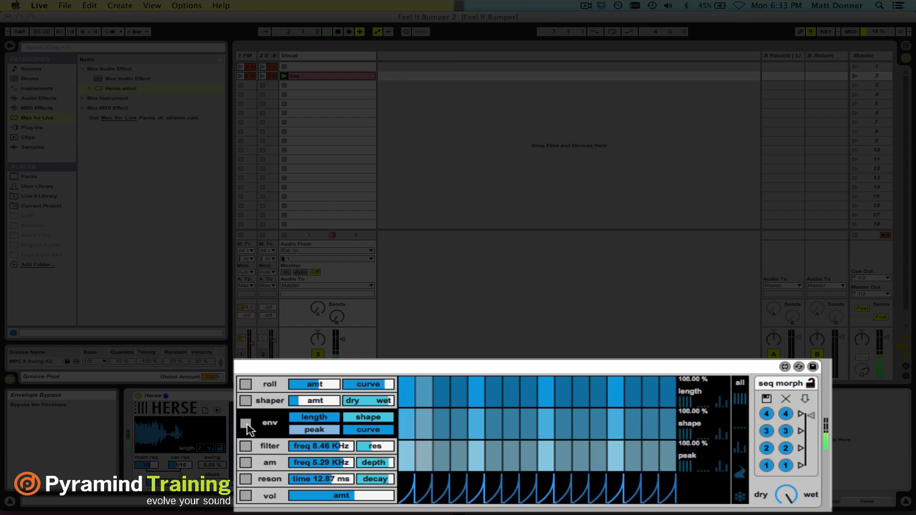
{"action": "left_click", "coordinate": [246, 423]}
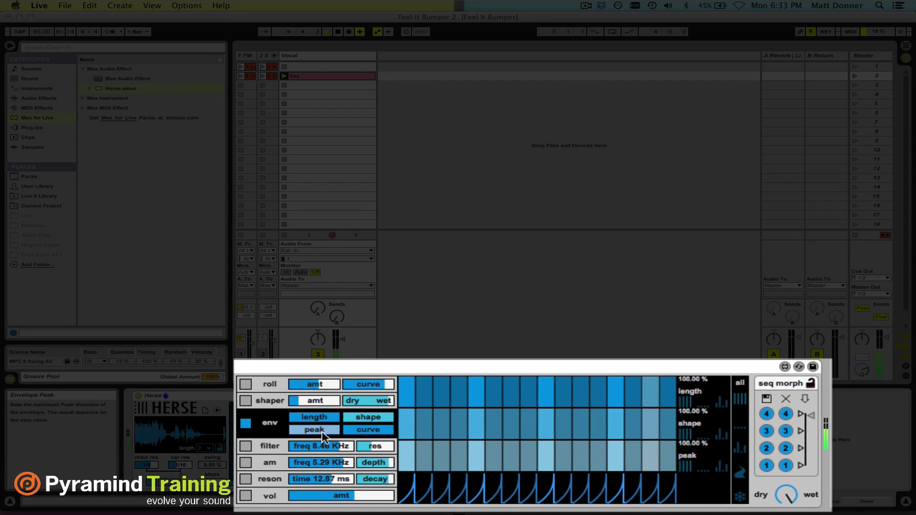
- Reduce the envelope's length to 66.93%, shape to 55.91% and peak to 52.76% during playback
{"action": "left_click_drag", "start_coordinate": [323, 421], "coordinate": [324, 453]}
{"action": "mouse_move", "coordinate": [368, 417]}
{"action": "left_mouse_down"}
{"action": "mouse_move", "coordinate": [377, 424]}
{"action": "mouse_move", "coordinate": [385, 417]}
{"action": "left_mouse_up"}
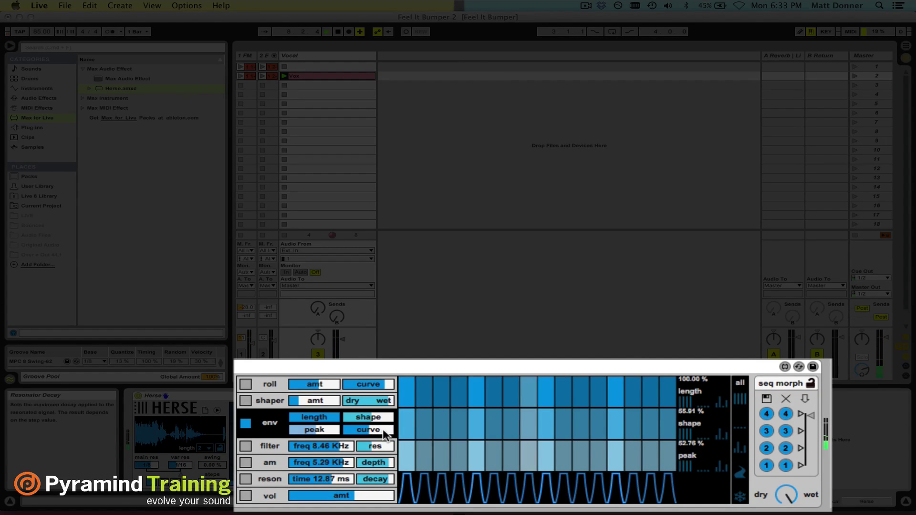
{"action": "left_click_drag", "start_coordinate": [337, 419], "coordinate": [337, 420]}
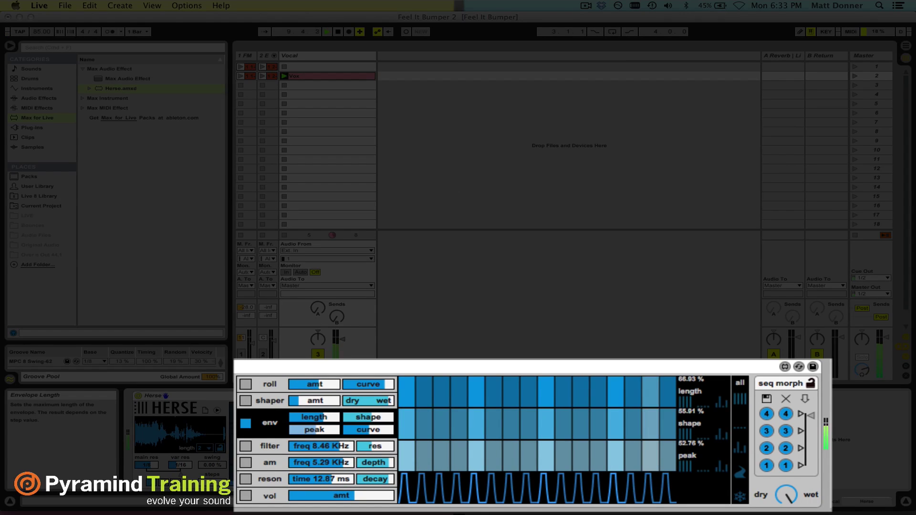
- Randomize the envelope's length, shape and peak steps while the vocal plays
{"action": "left_click", "coordinate": [724, 409]}
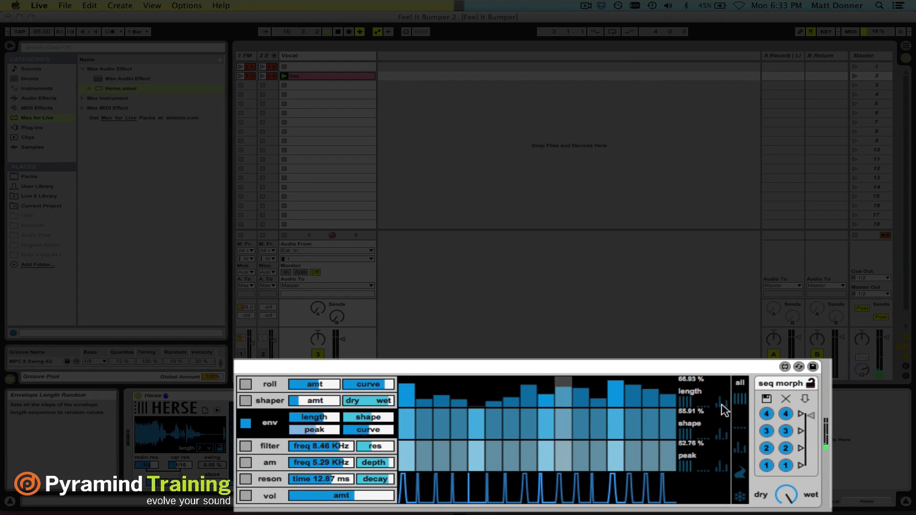
{"action": "left_click", "coordinate": [723, 432]}
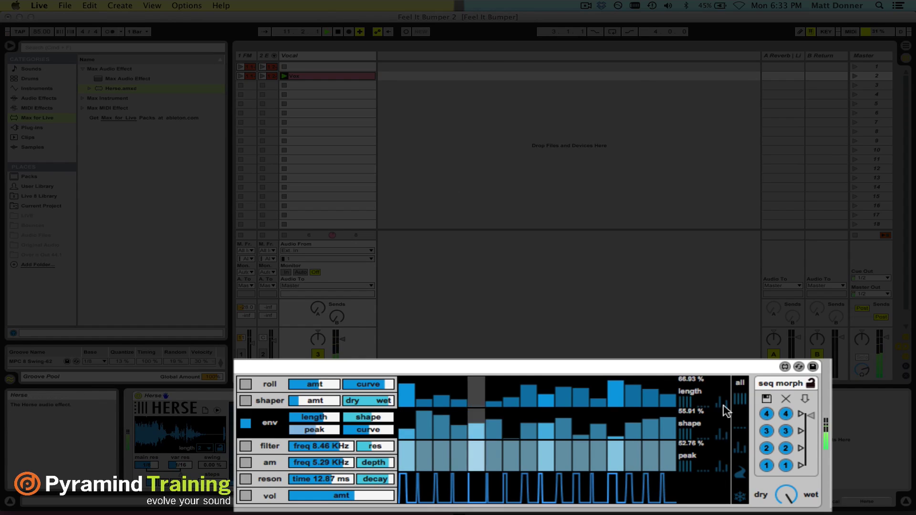
{"action": "left_click", "coordinate": [722, 405]}
{"action": "left_click", "coordinate": [719, 467]}
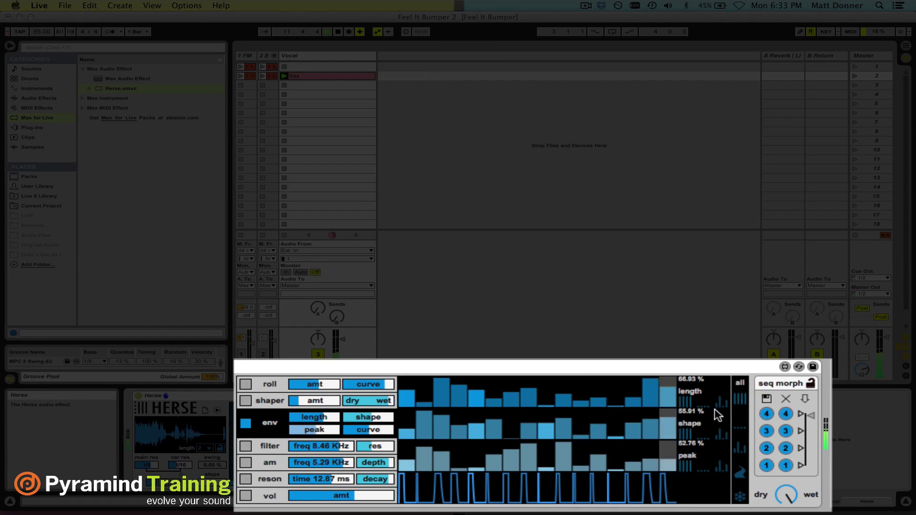
- Reset all of the envelope's length, peak and shape steps to maximum
{"action": "left_click", "coordinate": [685, 404]}
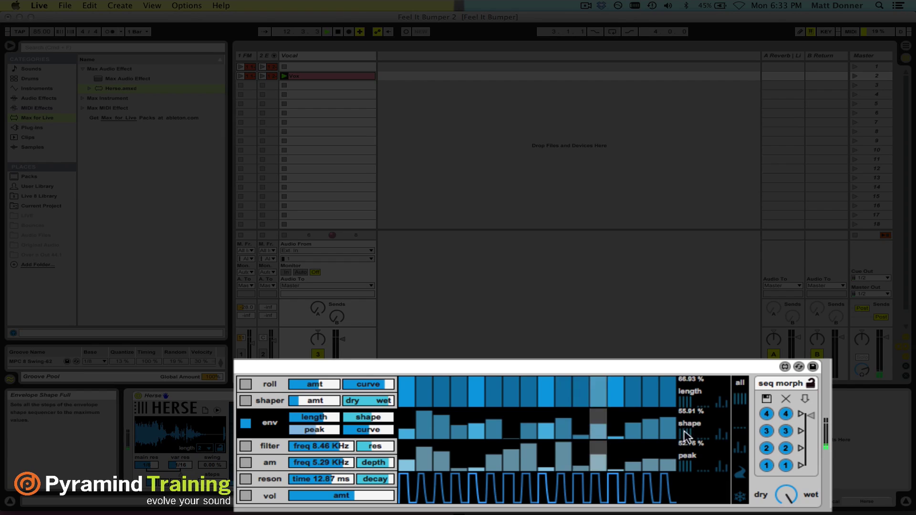
{"action": "left_click", "coordinate": [689, 464]}
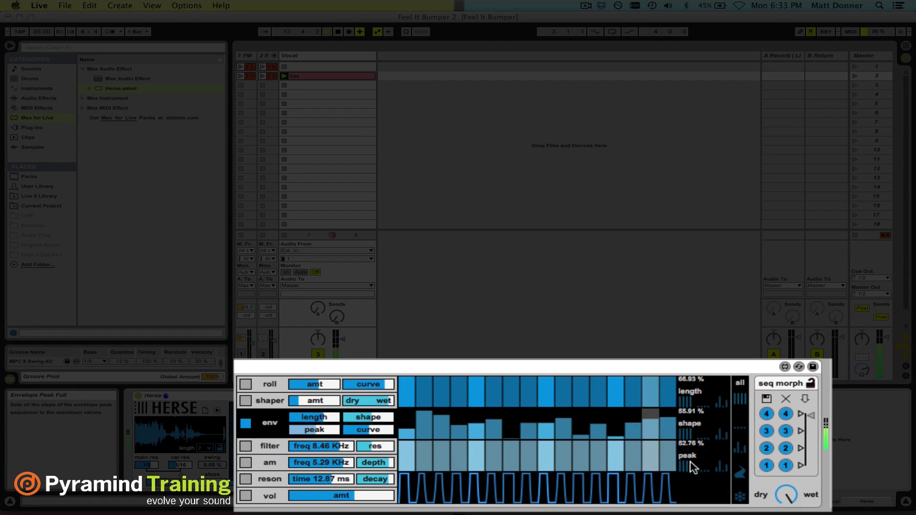
{"action": "left_click", "coordinate": [687, 435]}
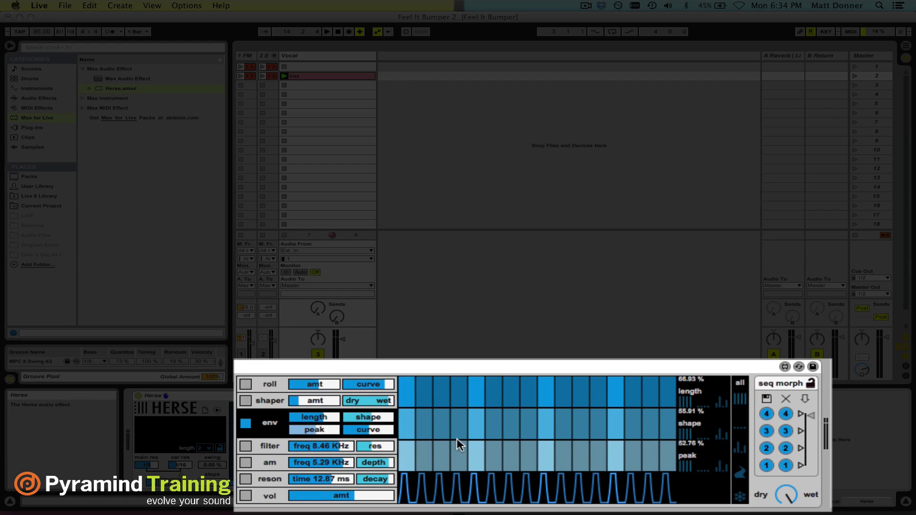
- Switch from the envelope to the shaper, set its amount to 74.80%, randomize the amount steps and play the vocal
{"action": "left_click", "coordinate": [264, 400]}
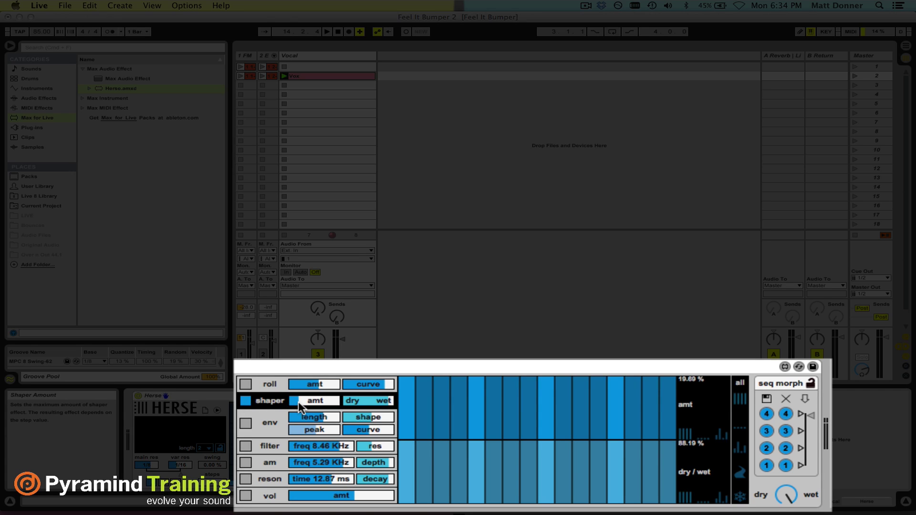
{"action": "key", "text": "space"}
{"action": "left_click_drag", "start_coordinate": [302, 405], "coordinate": [302, 382]}
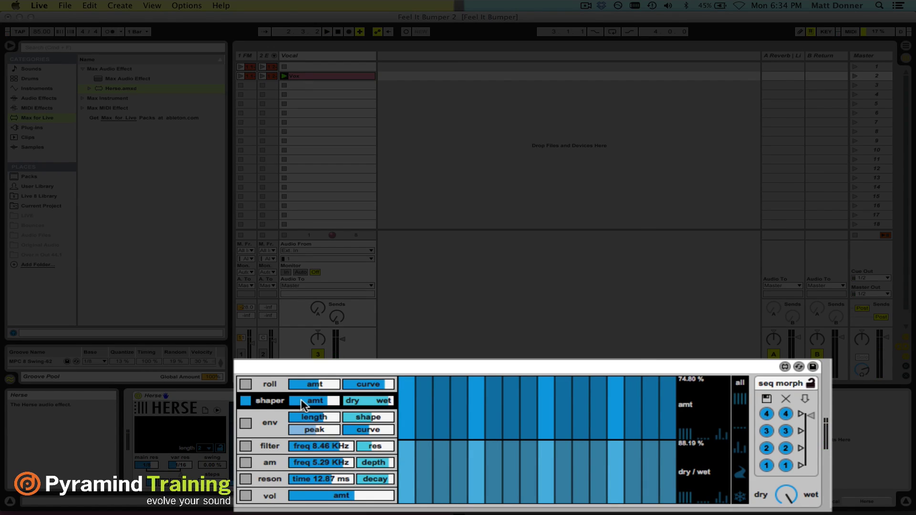
{"action": "left_click", "coordinate": [723, 432]}
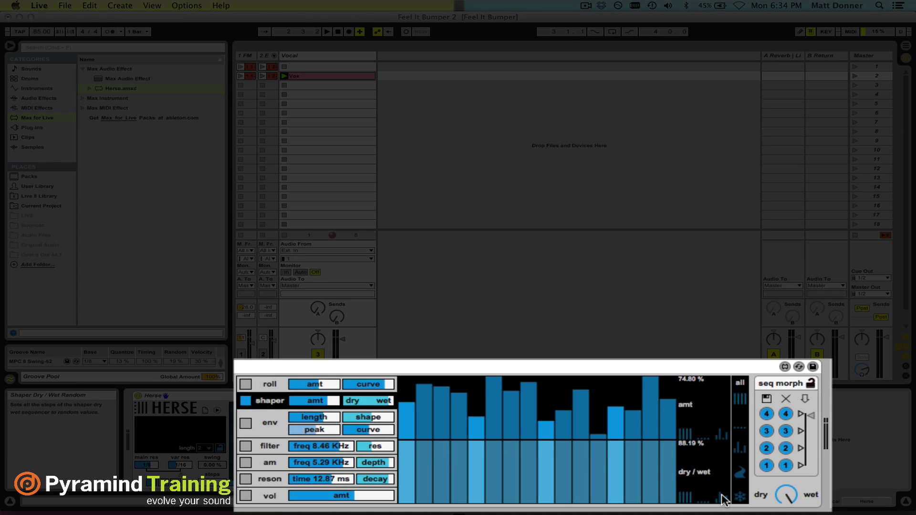
{"action": "key", "text": "space"}
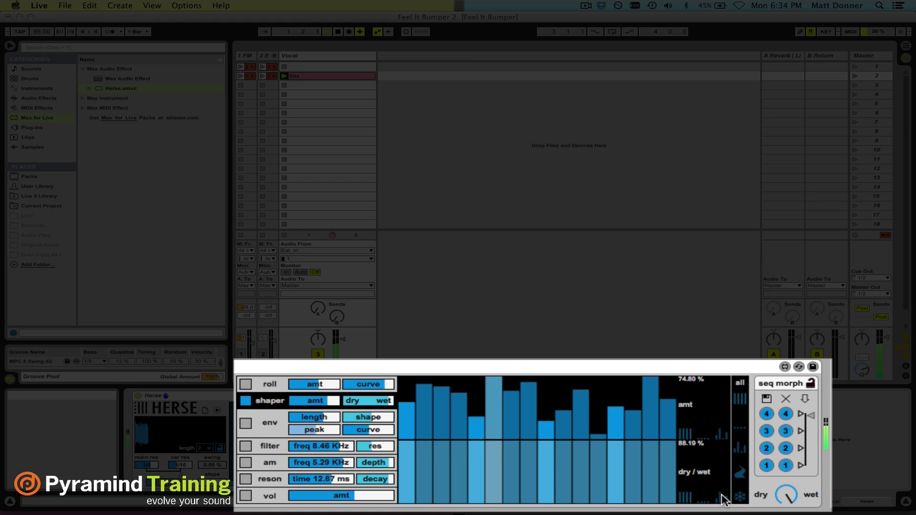
- Randomize the shaper's dry/wet steps and redraw them by hand at roughly half height
{"action": "left_click", "coordinate": [723, 499]}
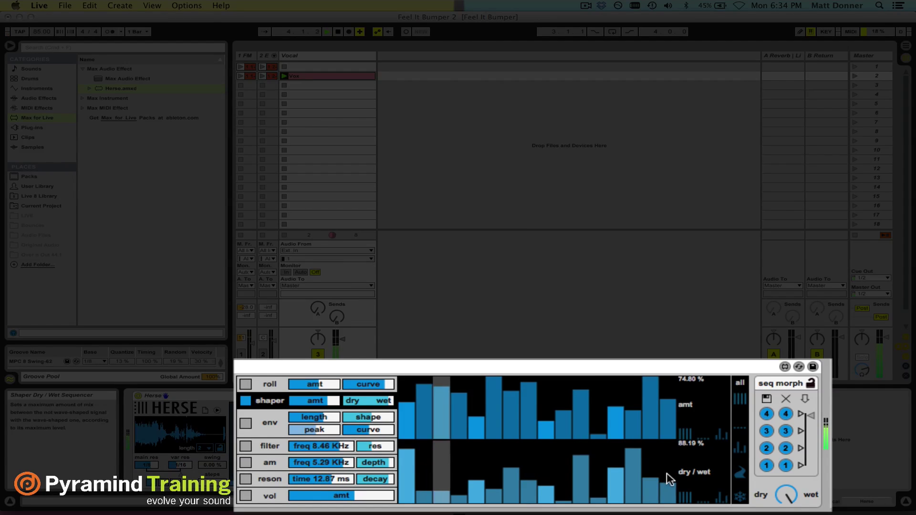
{"action": "left_click_drag", "start_coordinate": [680, 476], "coordinate": [403, 467]}
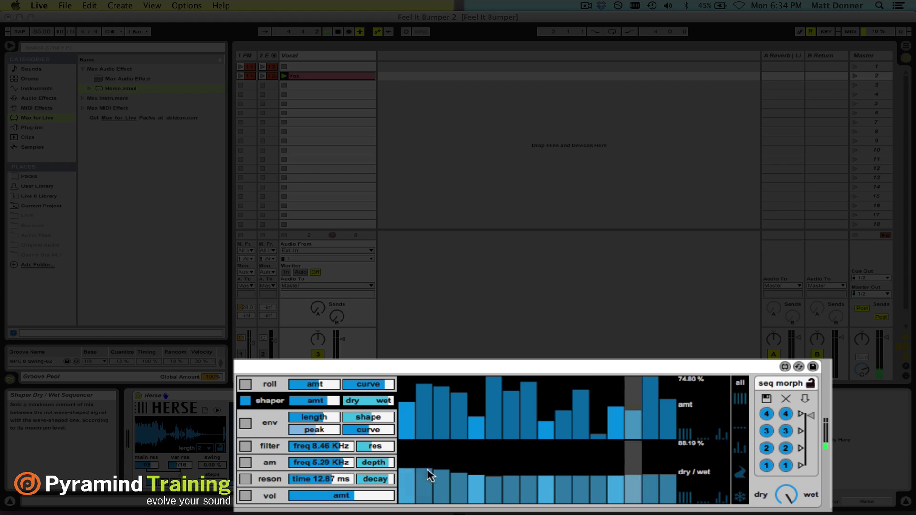
{"action": "left_click_drag", "start_coordinate": [562, 475], "coordinate": [641, 472]}
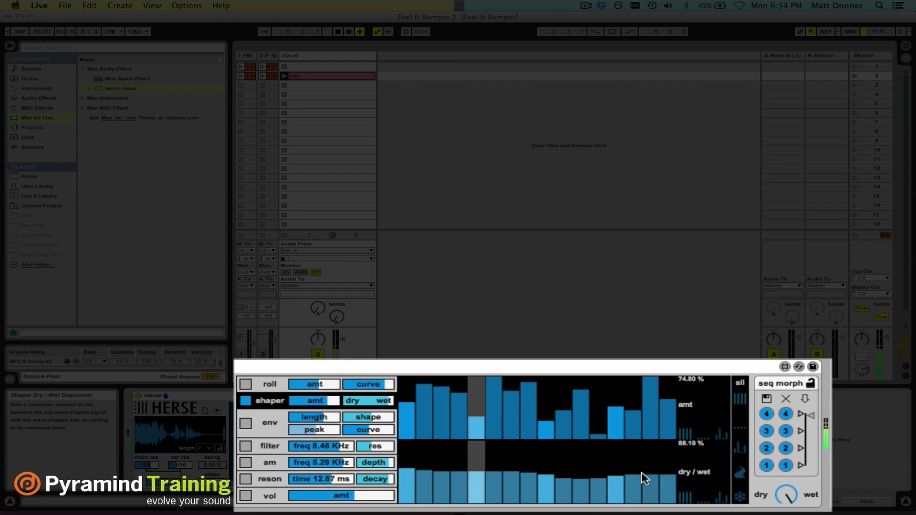
- Reset the shaper's dry/wet steps to maximum, audition with dry/wet at 0% and 33.07%, and randomize the amount steps again
{"action": "left_click", "coordinate": [686, 499]}
{"action": "left_click_drag", "start_coordinate": [374, 402], "coordinate": [342, 402]}
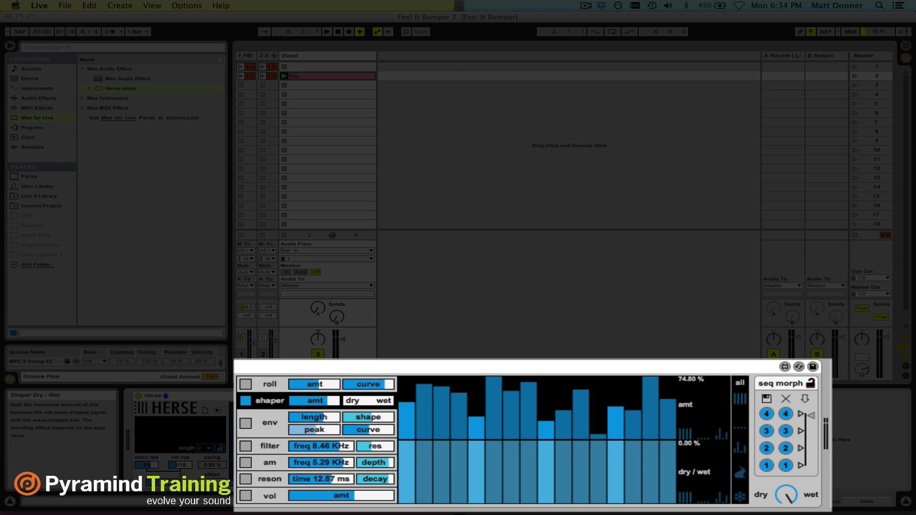
{"action": "key", "text": "space"}
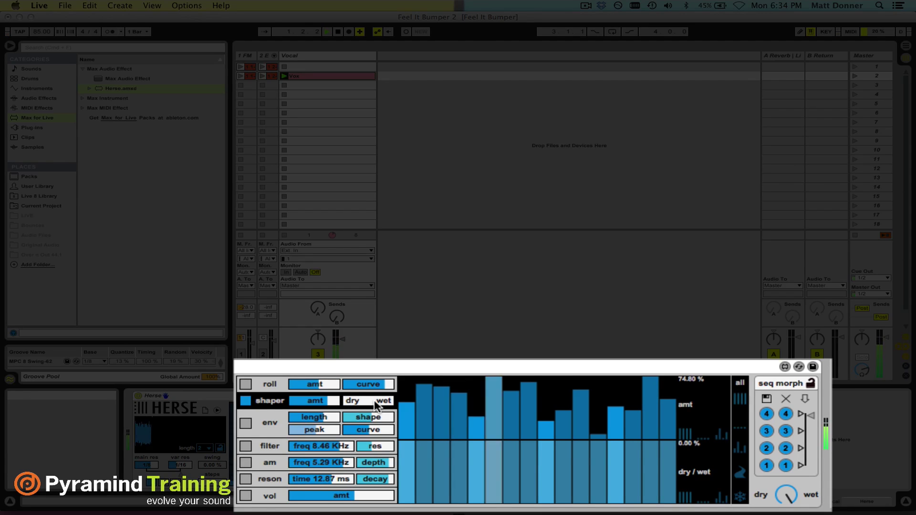
{"action": "left_click_drag", "start_coordinate": [376, 403], "coordinate": [387, 403]}
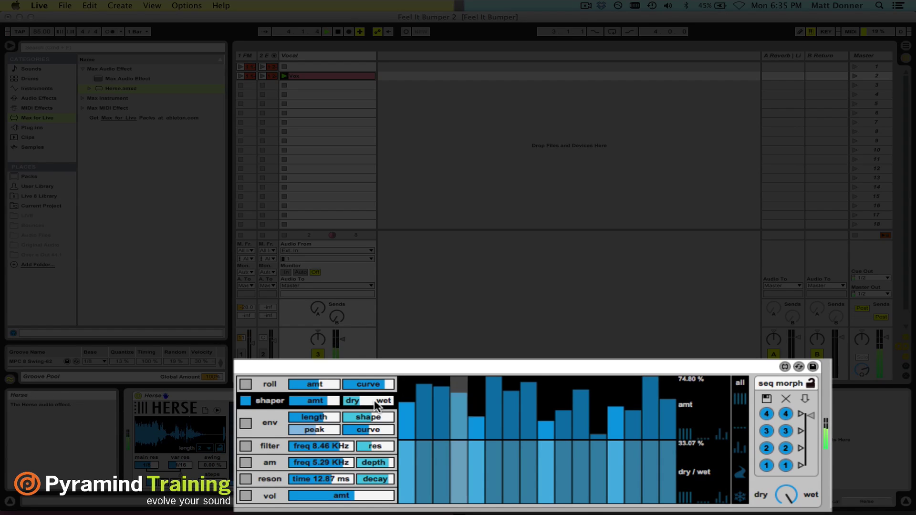
{"action": "left_click", "coordinate": [726, 433]}
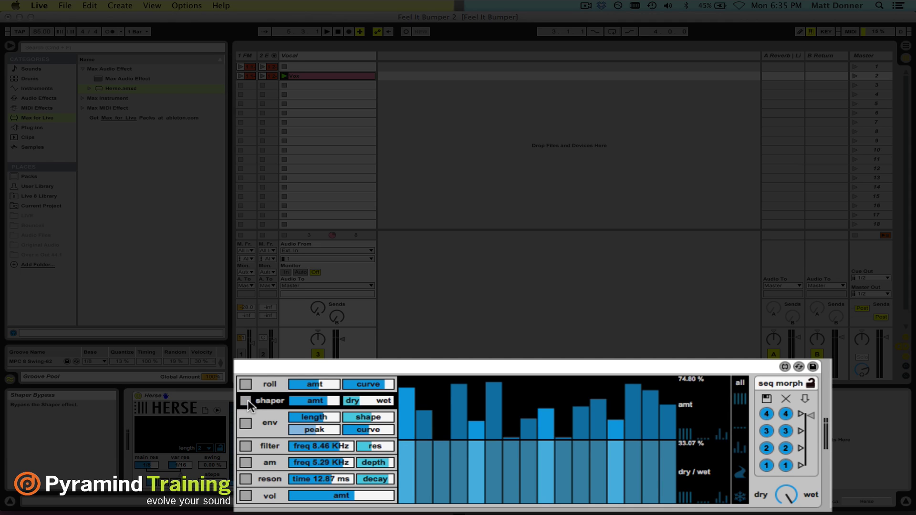
- Switch from the shaper to the roll effect, lower its curve and set its amount to 45.67% while auditioning the vocal
{"action": "left_click", "coordinate": [271, 384]}
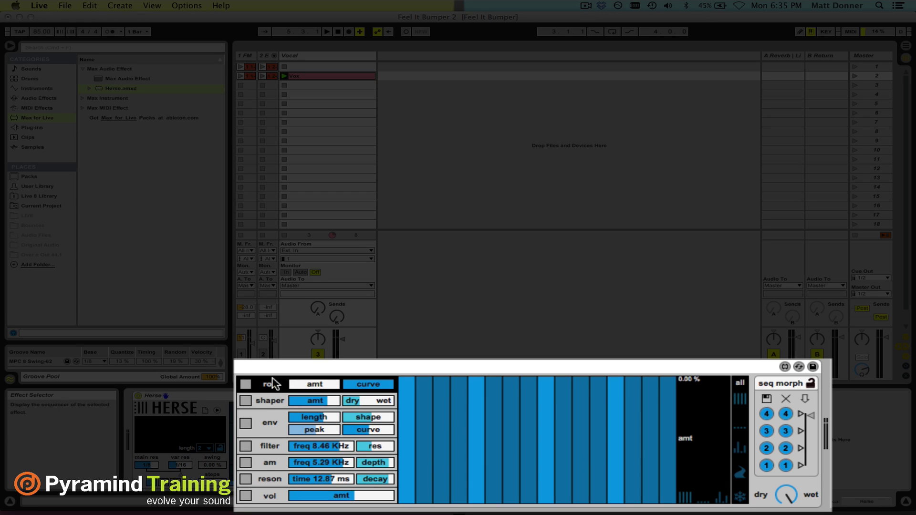
{"action": "left_click", "coordinate": [245, 385]}
{"action": "mouse_move", "coordinate": [303, 385]}
{"action": "left_mouse_down"}
{"action": "mouse_move", "coordinate": [303, 355]}
{"action": "mouse_move", "coordinate": [303, 372]}
{"action": "left_mouse_up"}
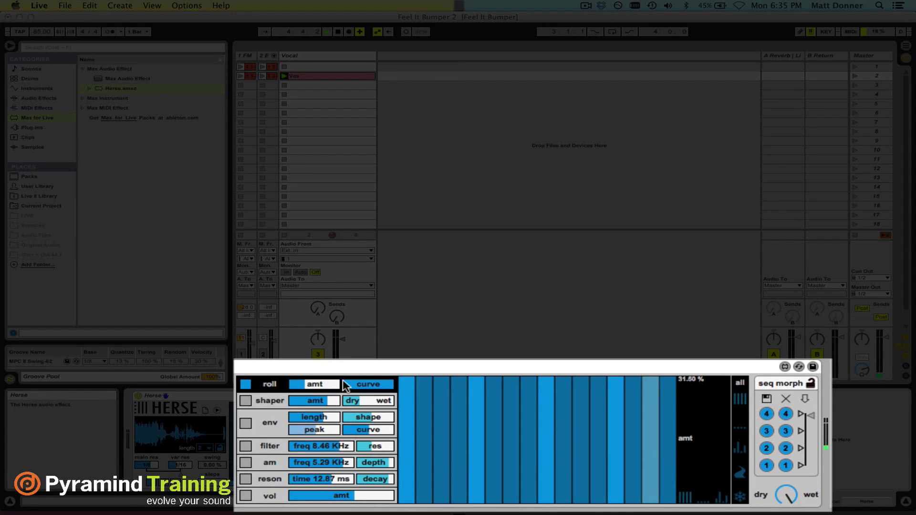
{"action": "left_click_drag", "start_coordinate": [356, 383], "coordinate": [356, 393]}
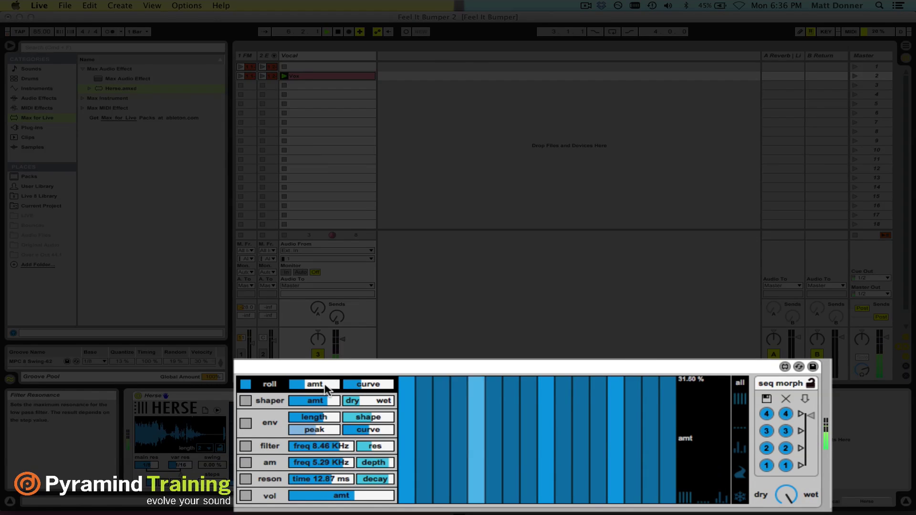
{"action": "left_click_drag", "start_coordinate": [313, 383], "coordinate": [313, 379]}
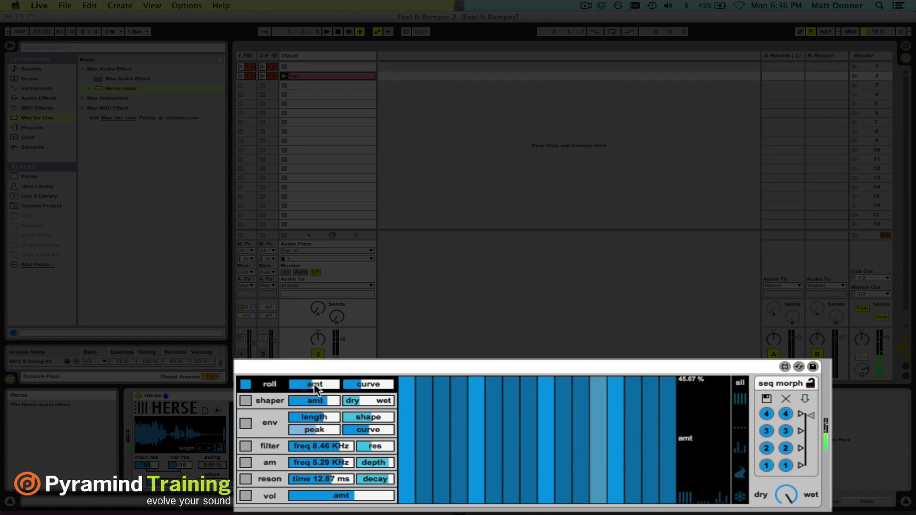
- Randomize the roll steps, redraw steps two to four at nearly zero, and raise the roll amount to 81.89% during playback
{"action": "left_click", "coordinate": [720, 498]}
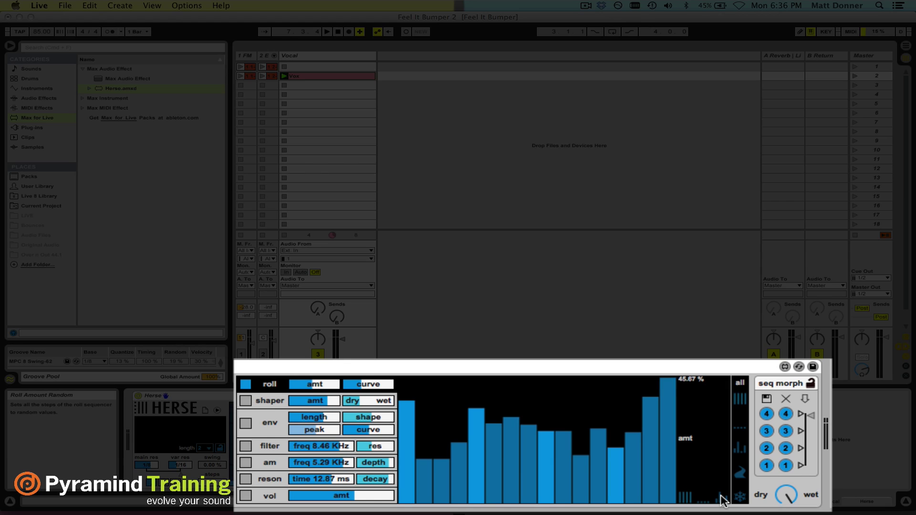
{"action": "key", "text": "space"}
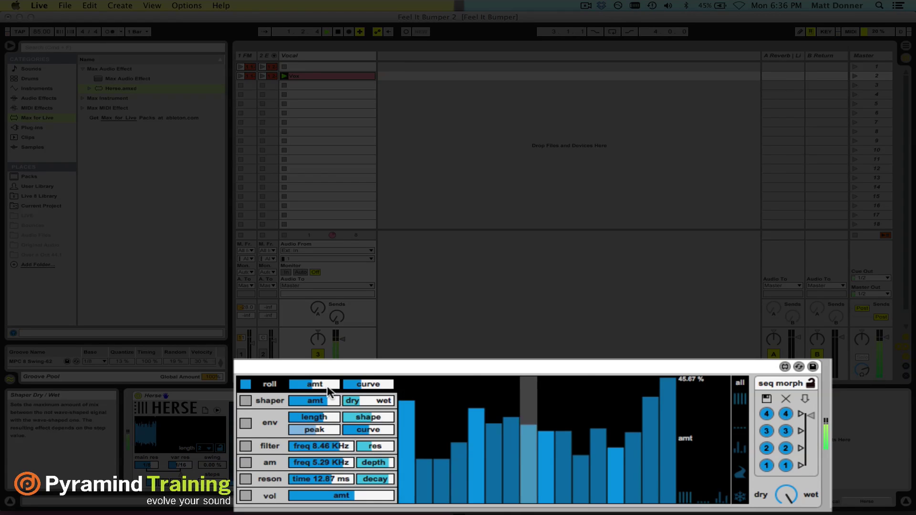
{"action": "left_click_drag", "start_coordinate": [319, 383], "coordinate": [319, 379]}
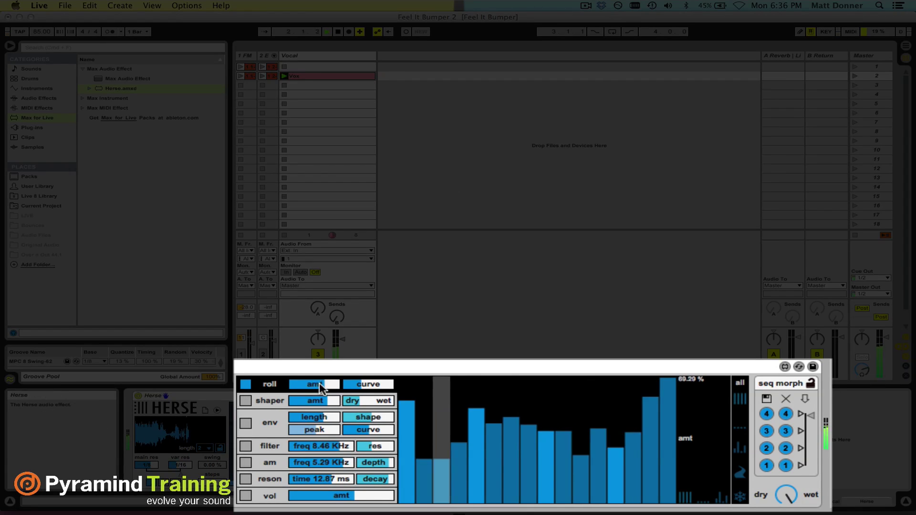
{"action": "mouse_move", "coordinate": [414, 443]}
{"action": "left_mouse_down"}
{"action": "mouse_move", "coordinate": [427, 502]}
{"action": "mouse_move", "coordinate": [469, 503]}
{"action": "left_mouse_up"}
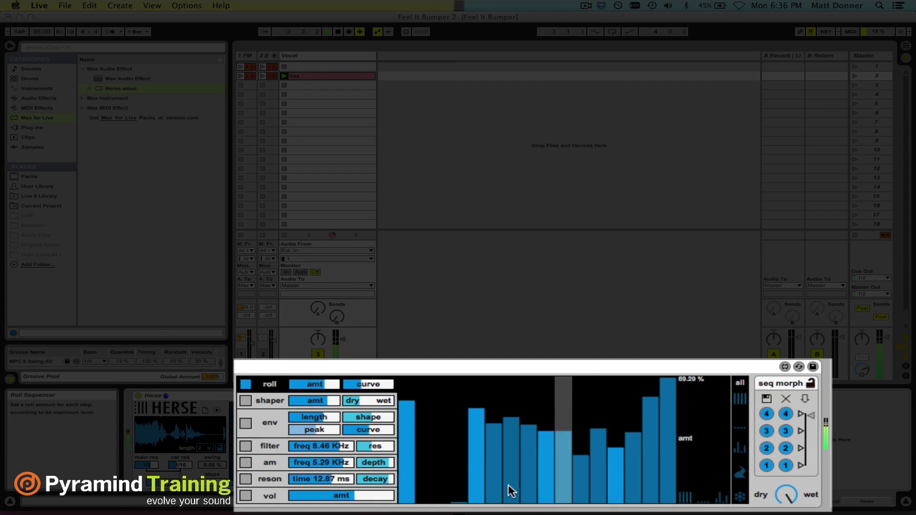
{"action": "left_click_drag", "start_coordinate": [325, 385], "coordinate": [325, 382]}
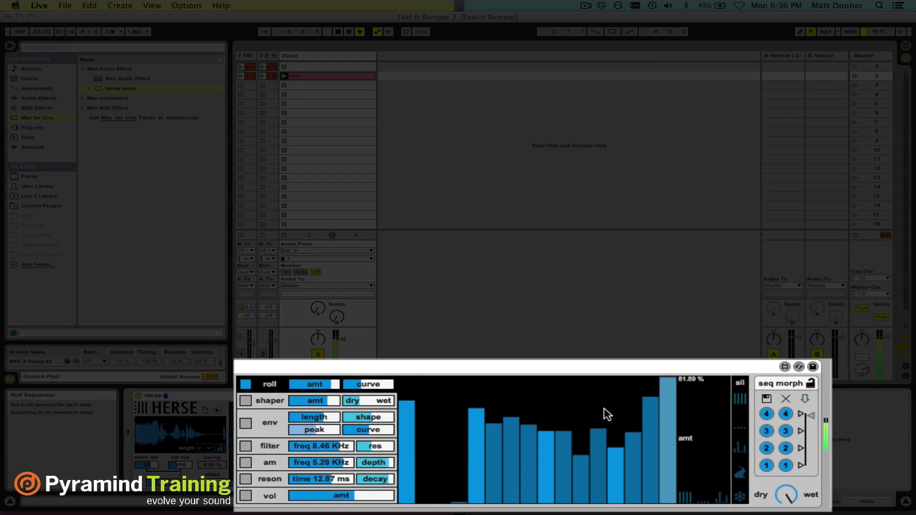
- Redraw the roll steps with the fifth at maximum, the first at about half, and tall tenth and eleventh steps between low ones
{"action": "left_click", "coordinate": [468, 385]}
{"action": "left_click", "coordinate": [403, 433]}
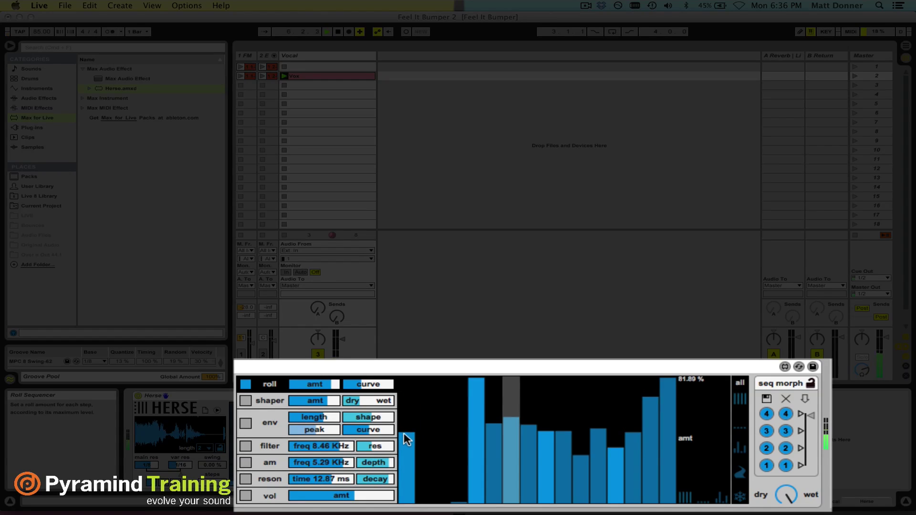
{"action": "mouse_move", "coordinate": [494, 423]}
{"action": "left_mouse_down"}
{"action": "mouse_move", "coordinate": [516, 451]}
{"action": "mouse_move", "coordinate": [646, 451]}
{"action": "mouse_move", "coordinate": [493, 456]}
{"action": "mouse_move", "coordinate": [587, 457]}
{"action": "mouse_move", "coordinate": [573, 442]}
{"action": "mouse_move", "coordinate": [579, 387]}
{"action": "left_mouse_up"}
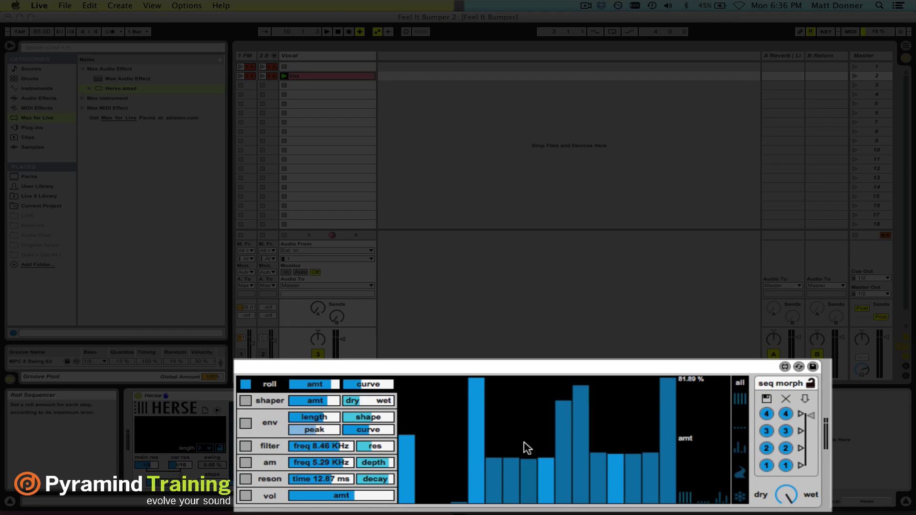
- Enable the shaper, filter and resonator effects, and set the main time resolution to 1/32 while auditioning the vocal
{"action": "left_click", "coordinate": [246, 402]}
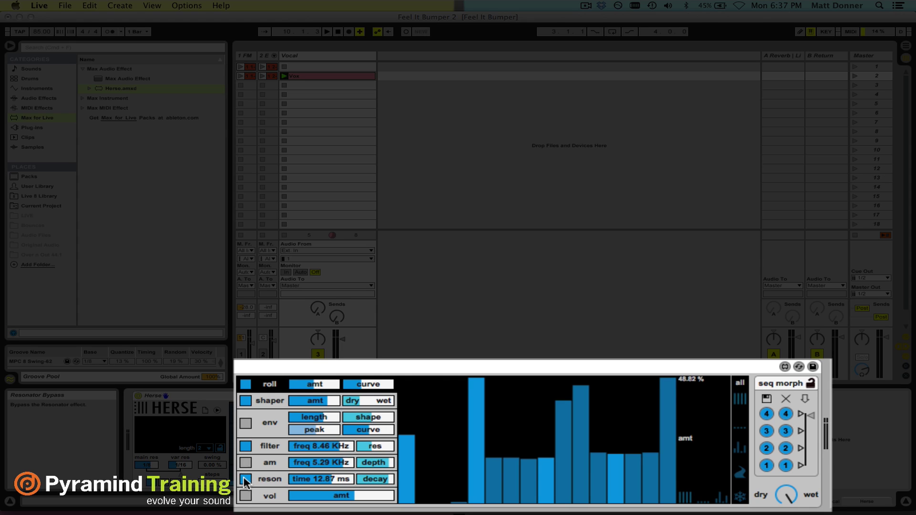
{"action": "key", "text": "space"}
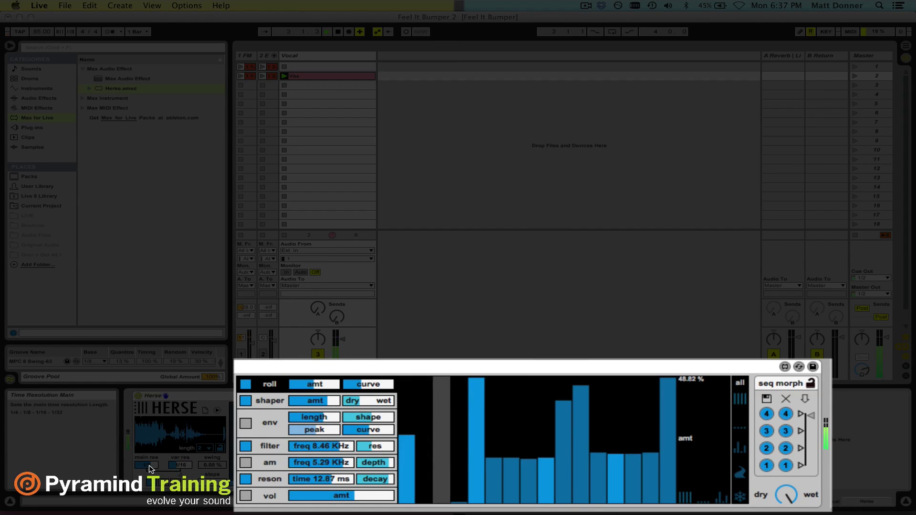
{"action": "left_click_drag", "start_coordinate": [153, 469], "coordinate": [161, 470]}
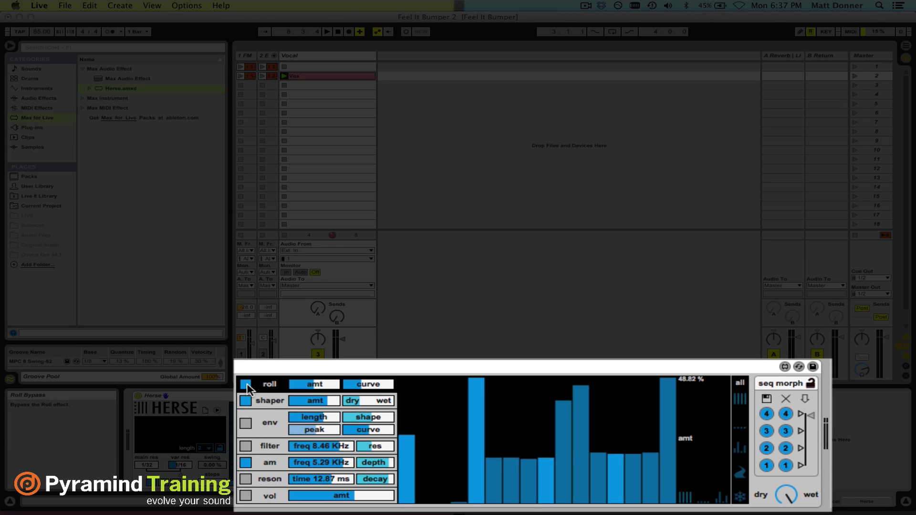
{"action": "key", "text": "space"}
- Set the sequence morph slider at snapshot 4 and enable the remaining bypassed effects so all seven are active
{"action": "left_click", "coordinate": [812, 419]}
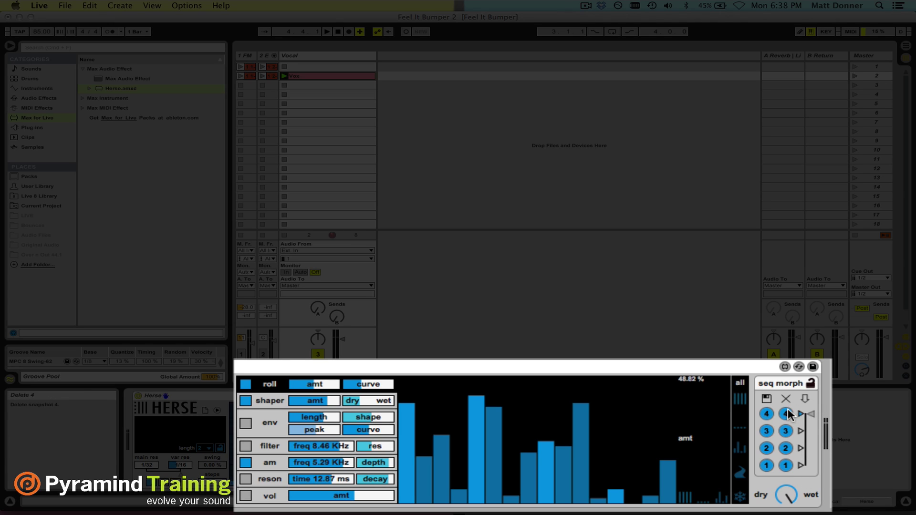
{"action": "mouse_move", "coordinate": [814, 418]}
{"action": "left_mouse_down"}
{"action": "mouse_move", "coordinate": [815, 457]}
{"action": "mouse_move", "coordinate": [815, 413]}
{"action": "left_mouse_up"}
{"action": "left_click", "coordinate": [245, 446]}
{"action": "left_click", "coordinate": [245, 479]}
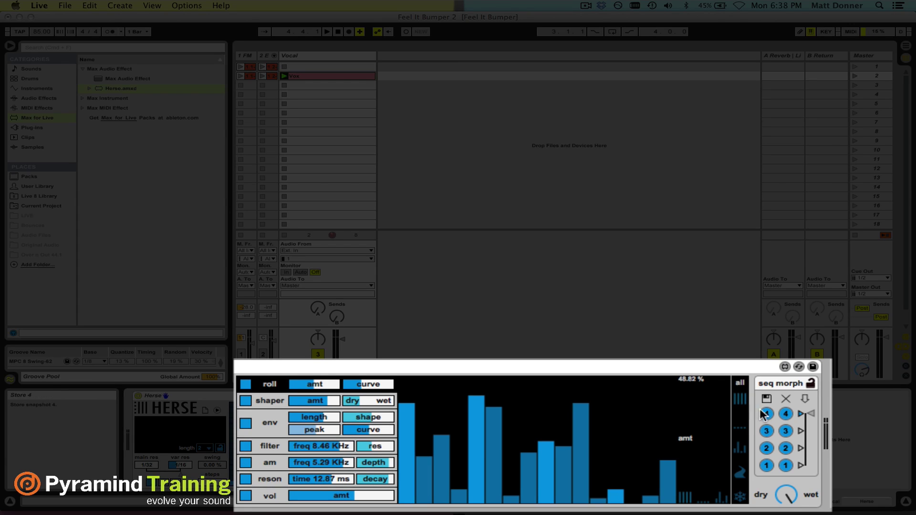
- Set all of the envelope's length, shape and peak steps to maximum
{"action": "left_click", "coordinate": [271, 418]}
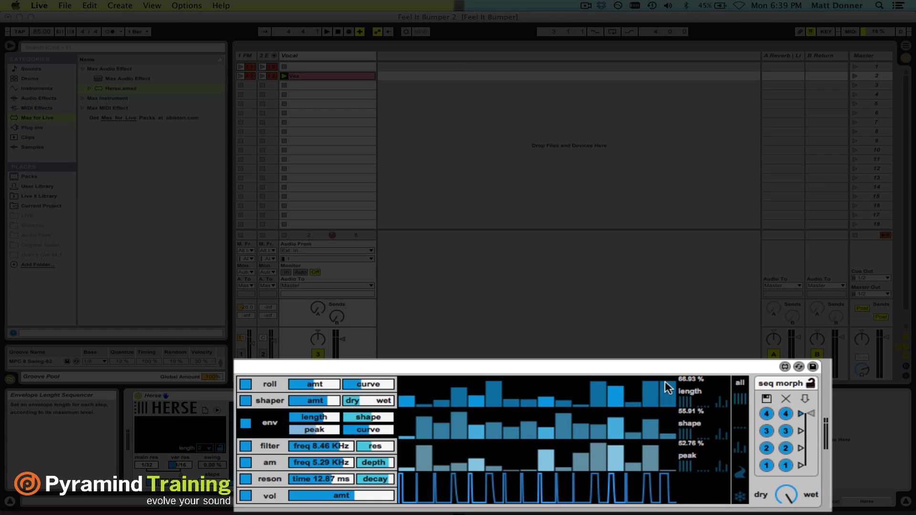
{"action": "left_click", "coordinate": [687, 404]}
{"action": "left_click", "coordinate": [690, 433]}
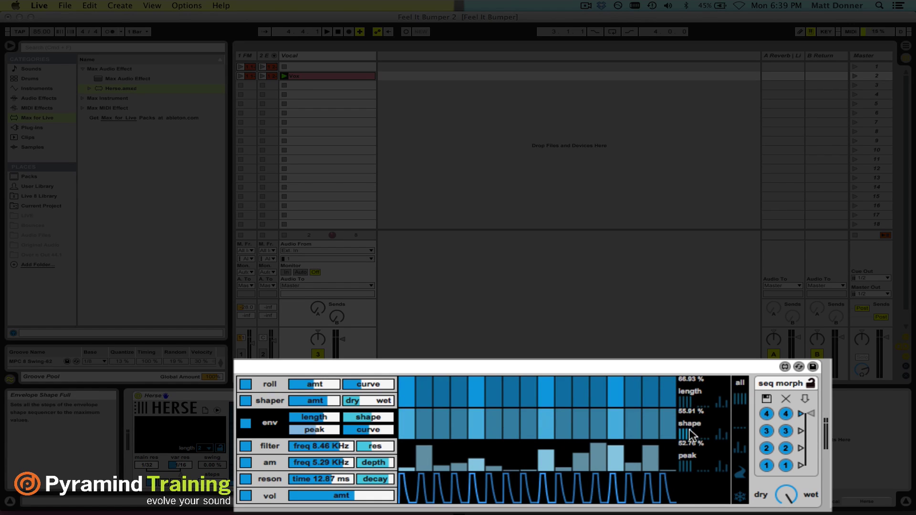
{"action": "left_click", "coordinate": [686, 466]}
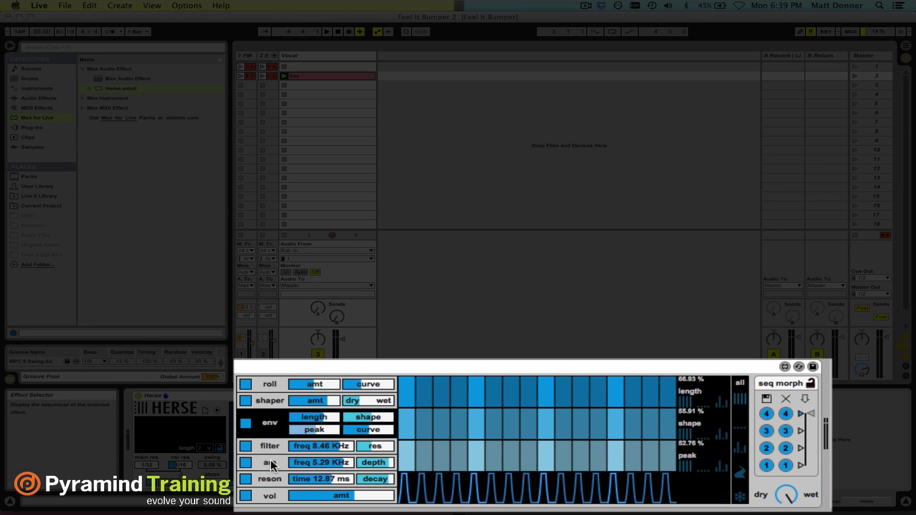
- Set all of the shaper's amount and dry/wet steps to zero and audition the vocal
{"action": "left_click", "coordinate": [275, 403]}
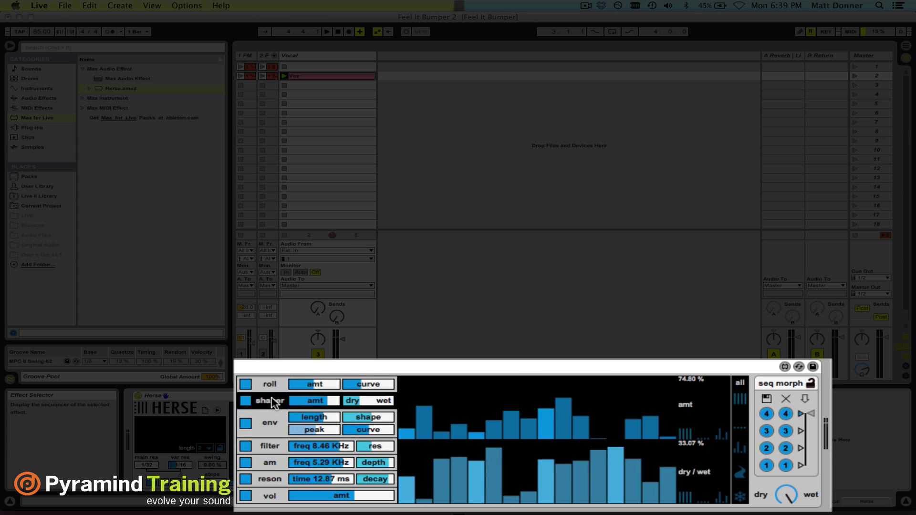
{"action": "left_click", "coordinate": [703, 440]}
{"action": "left_click", "coordinate": [704, 500]}
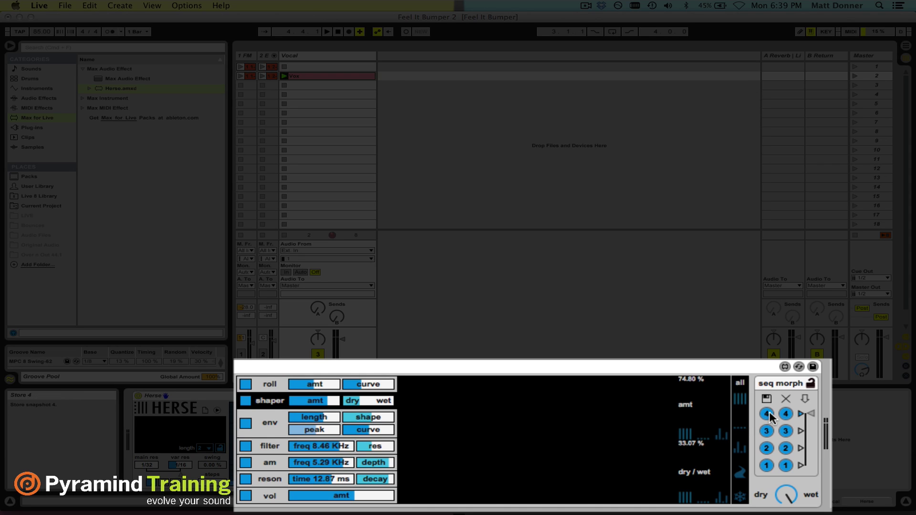
{"action": "key", "text": "space"}
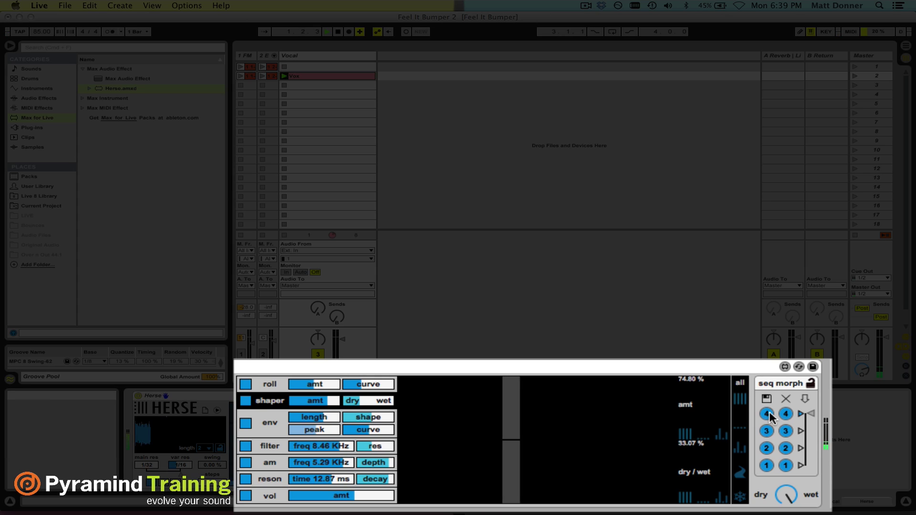
{"action": "key", "text": "space"}
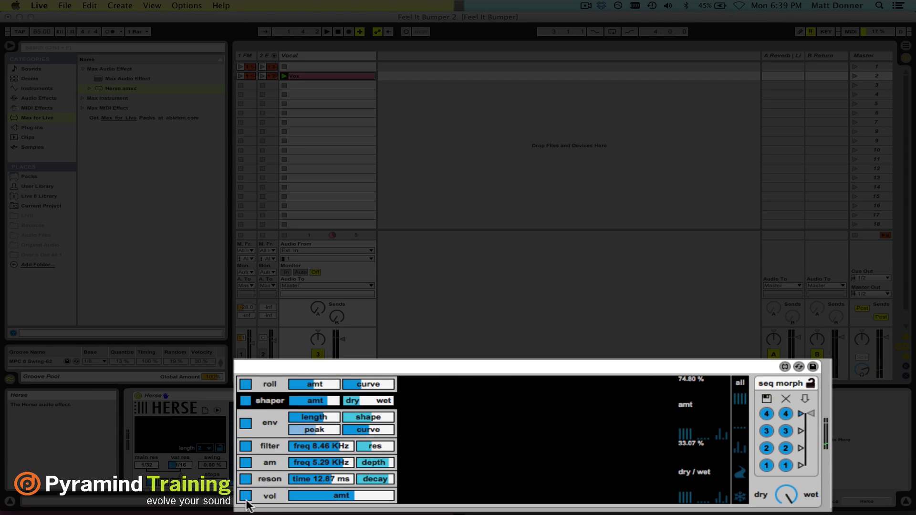
- Set all volume steps to maximum and raise the volume amount to 100% while auditioning the vocal
{"action": "left_click", "coordinate": [267, 496]}
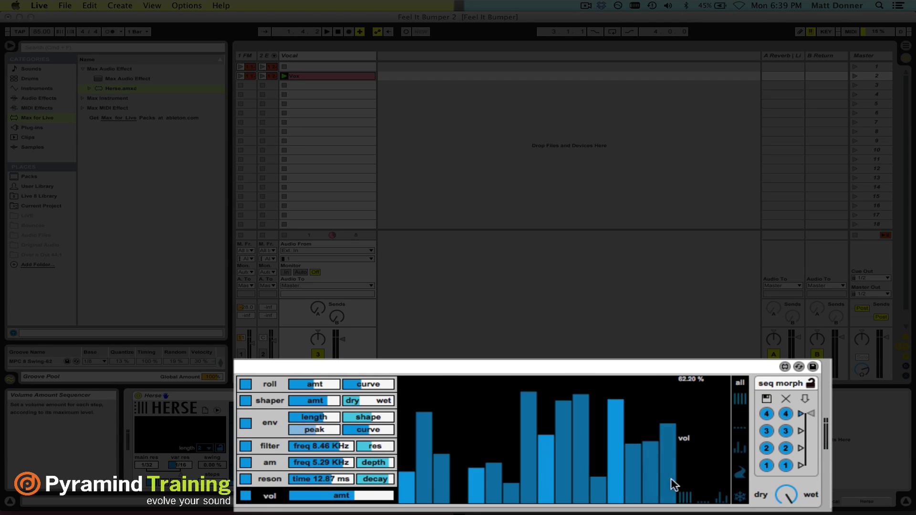
{"action": "left_click", "coordinate": [689, 497]}
{"action": "key", "text": "space"}
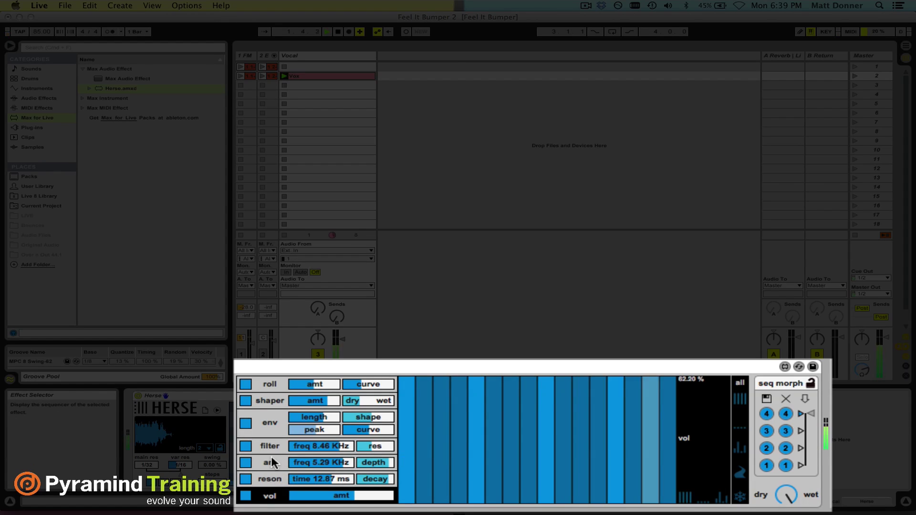
{"action": "key", "text": "space"}
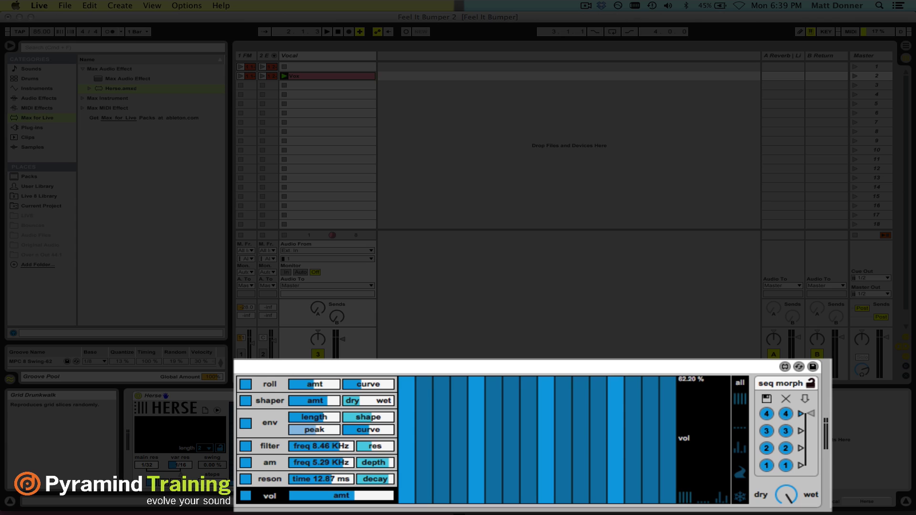
{"action": "key", "text": "space"}
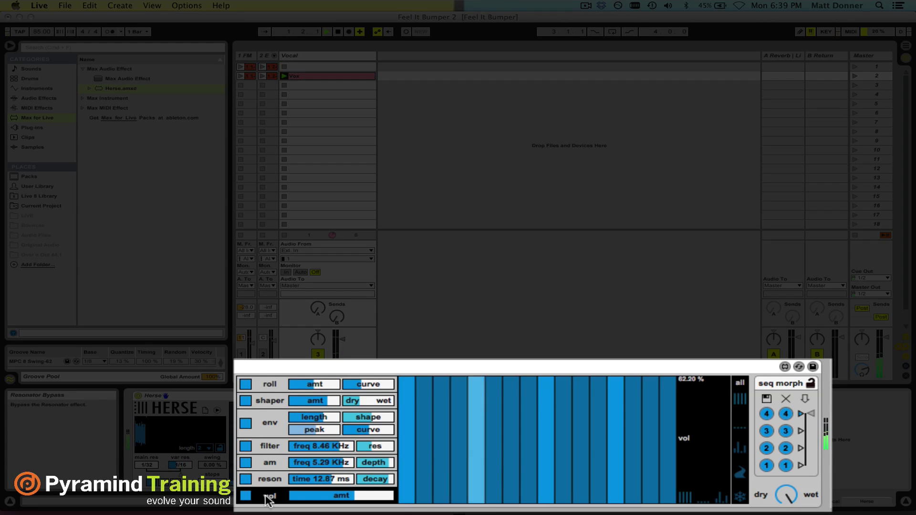
{"action": "left_click_drag", "start_coordinate": [319, 499], "coordinate": [319, 481]}
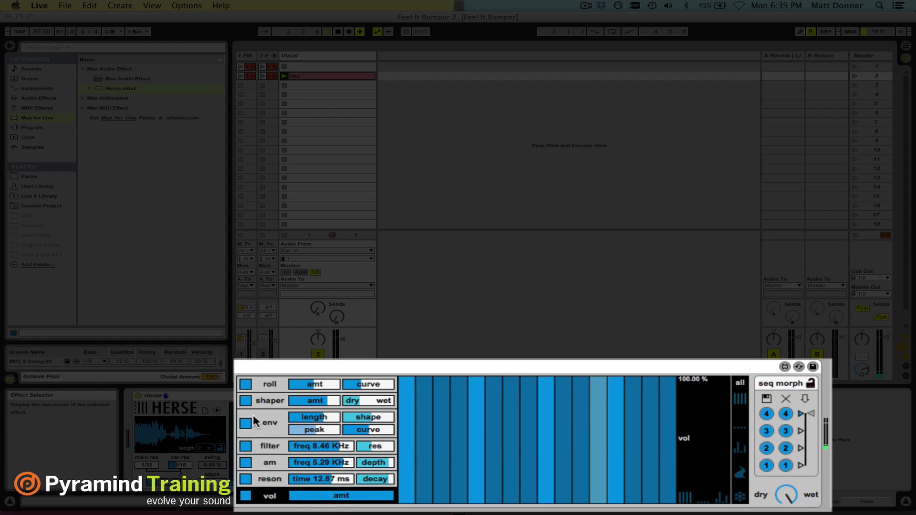
- Raise the envelope's length, shape and peak to 100% and lower its curve to minimum during playback
{"action": "left_click", "coordinate": [269, 424]}
{"action": "key", "text": "space"}
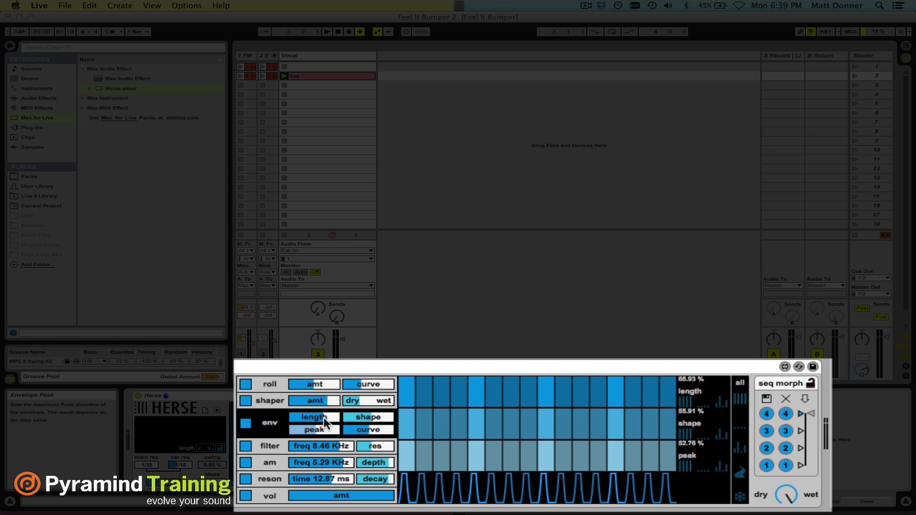
{"action": "left_click_drag", "start_coordinate": [323, 417], "coordinate": [323, 392]}
{"action": "key", "text": "space"}
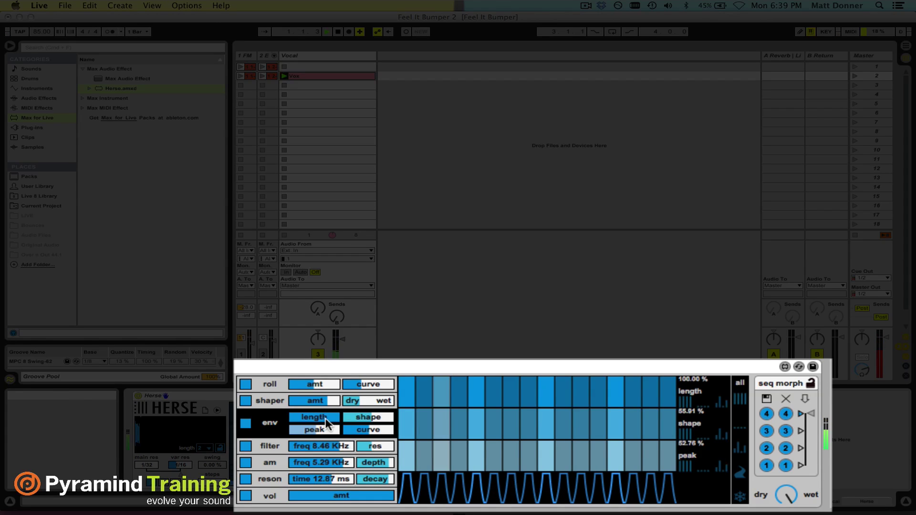
{"action": "left_click_drag", "start_coordinate": [370, 416], "coordinate": [371, 391]}
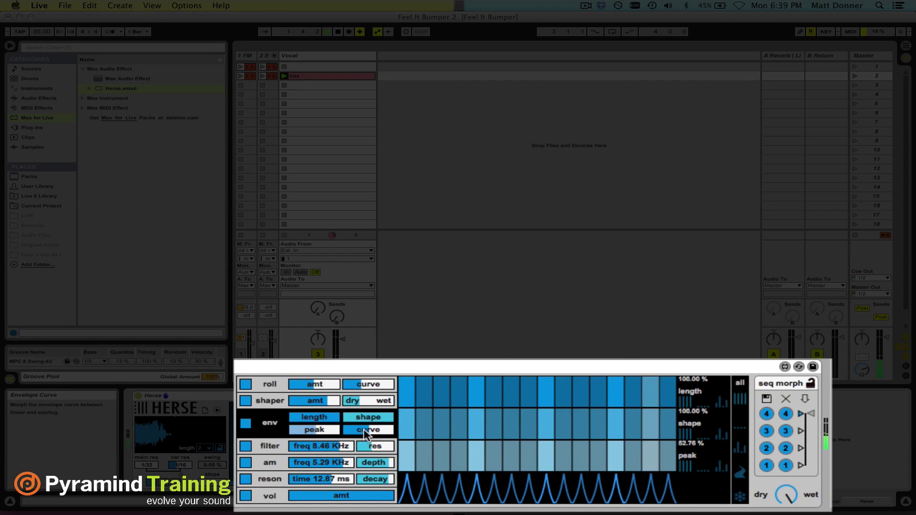
{"action": "left_click_drag", "start_coordinate": [316, 428], "coordinate": [316, 405]}
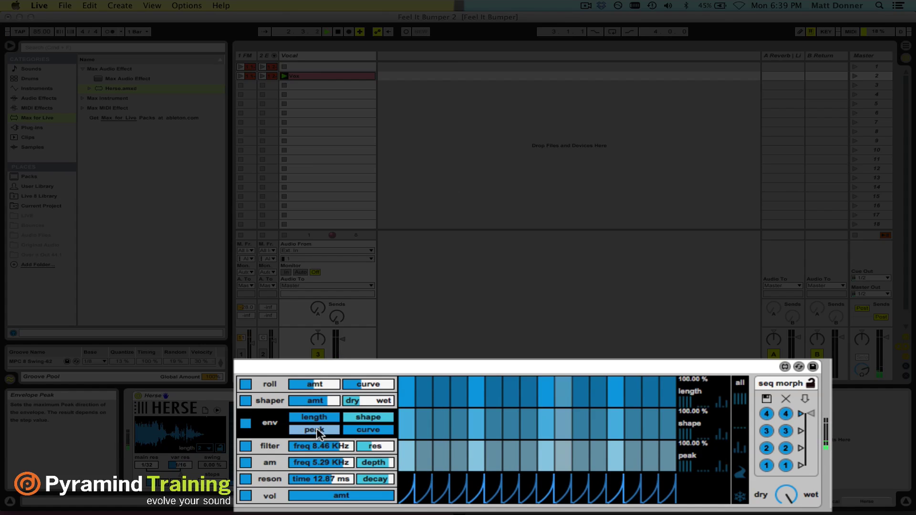
{"action": "left_click_drag", "start_coordinate": [361, 434], "coordinate": [362, 458]}
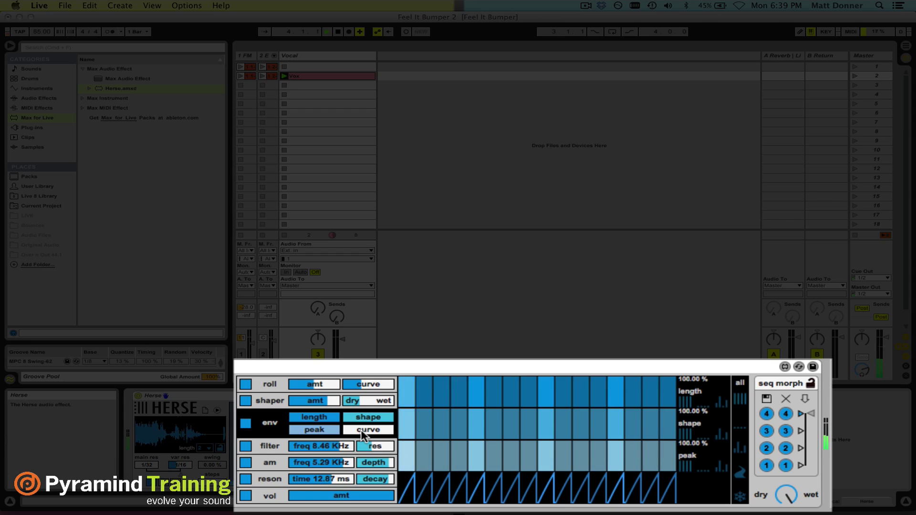
- Stop playback, bypass the envelope effect and audition the vocal without it
{"action": "key", "text": "space"}
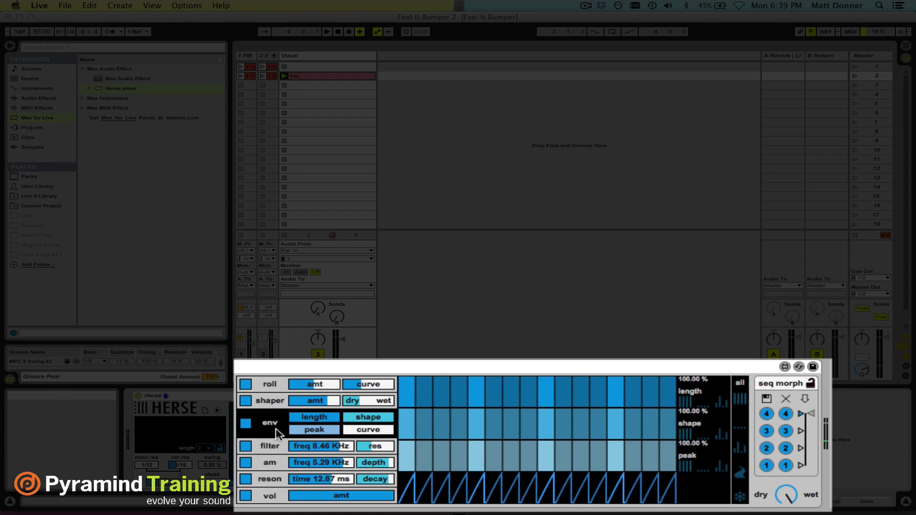
{"action": "left_click", "coordinate": [246, 424]}
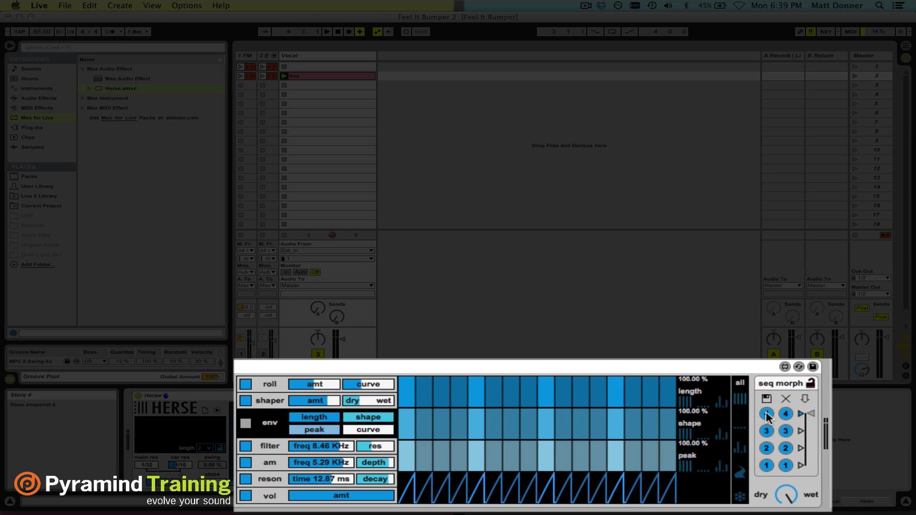
{"action": "key", "text": "space"}
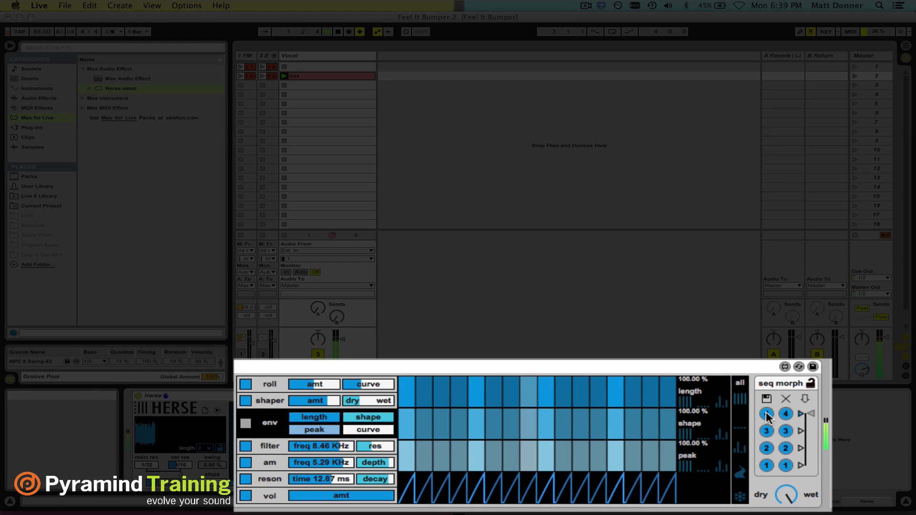
- Review the step sequences of the roll, shaper, envelope, filter, amplitude modulation, resonator and volume effects in turn
{"action": "left_click", "coordinate": [258, 386]}
{"action": "left_click", "coordinate": [274, 401]}
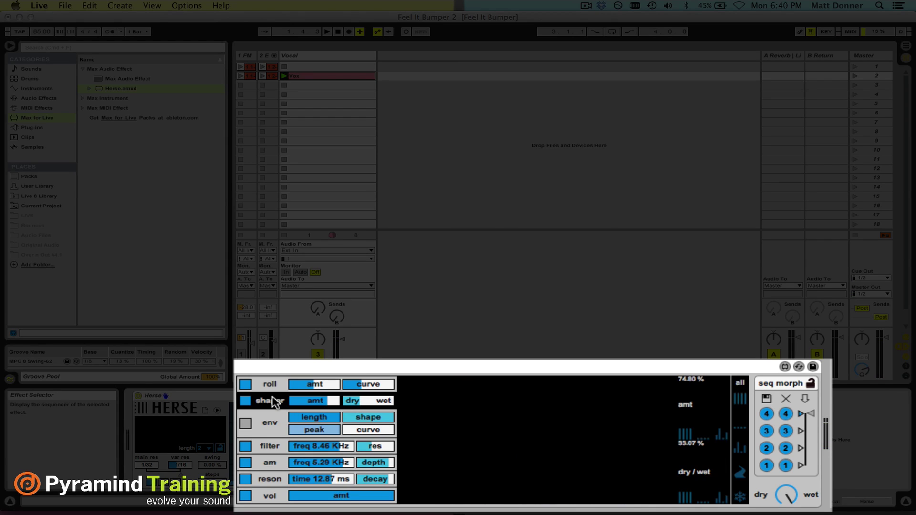
{"action": "left_click", "coordinate": [271, 425]}
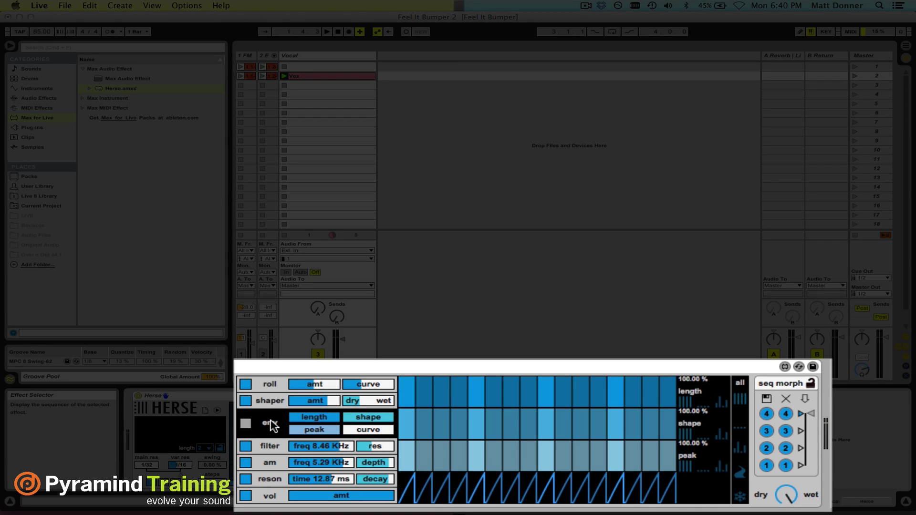
{"action": "left_click", "coordinate": [271, 445]}
{"action": "left_click", "coordinate": [270, 460]}
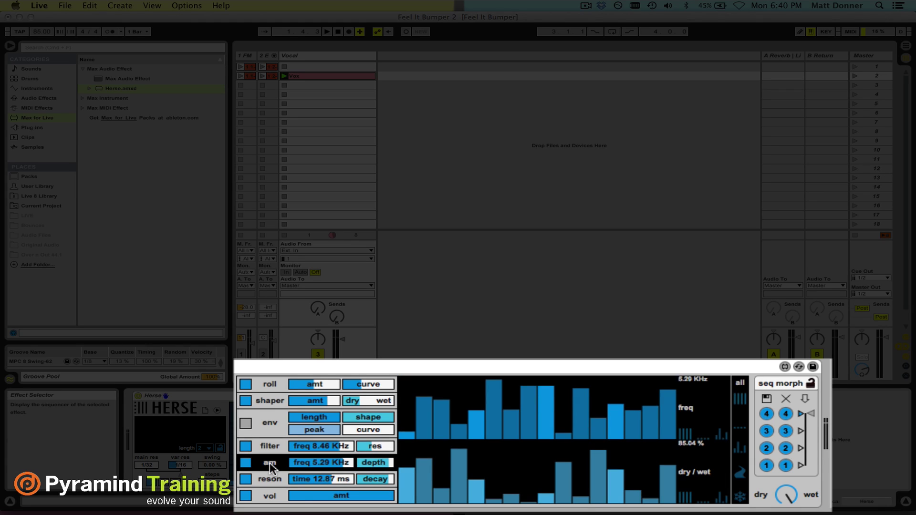
{"action": "left_click", "coordinate": [269, 480]}
{"action": "left_click", "coordinate": [271, 495]}
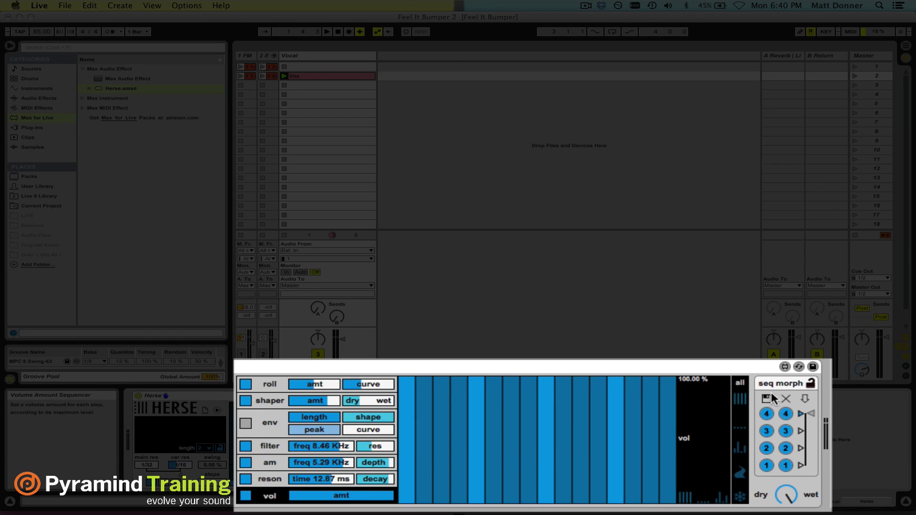
- Audition the vocal with the roll sequence displayed while moving the sequence morph slider, ending at snapshot 4
{"action": "key", "text": "space"}
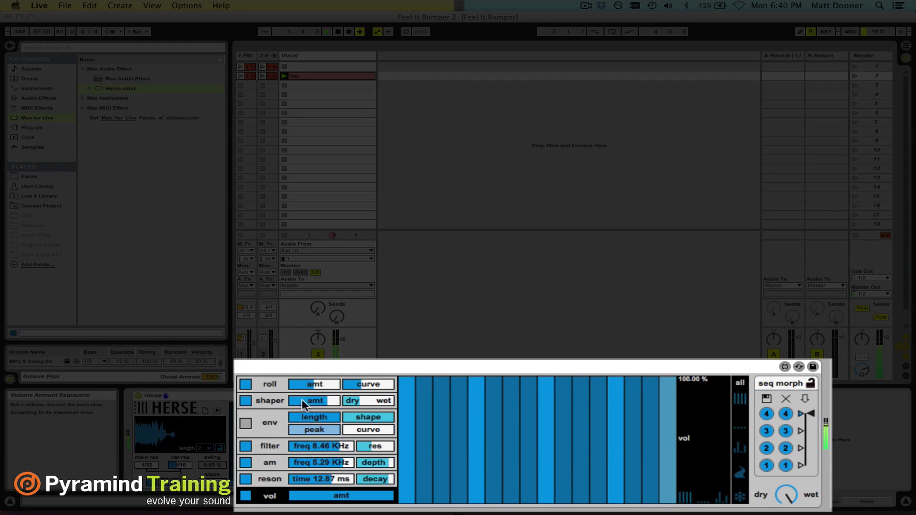
{"action": "left_click", "coordinate": [270, 383]}
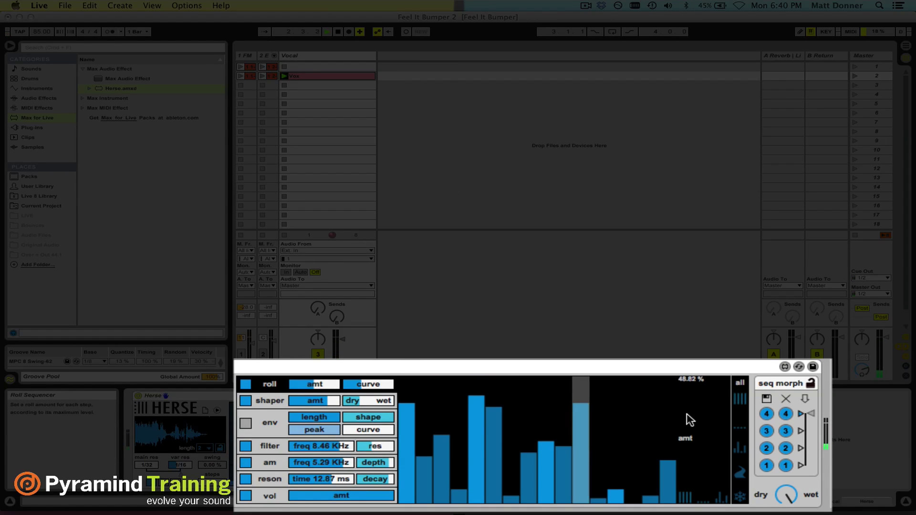
{"action": "mouse_move", "coordinate": [815, 410]}
{"action": "left_mouse_down"}
{"action": "mouse_move", "coordinate": [811, 462]}
{"action": "mouse_move", "coordinate": [811, 414]}
{"action": "left_mouse_up"}
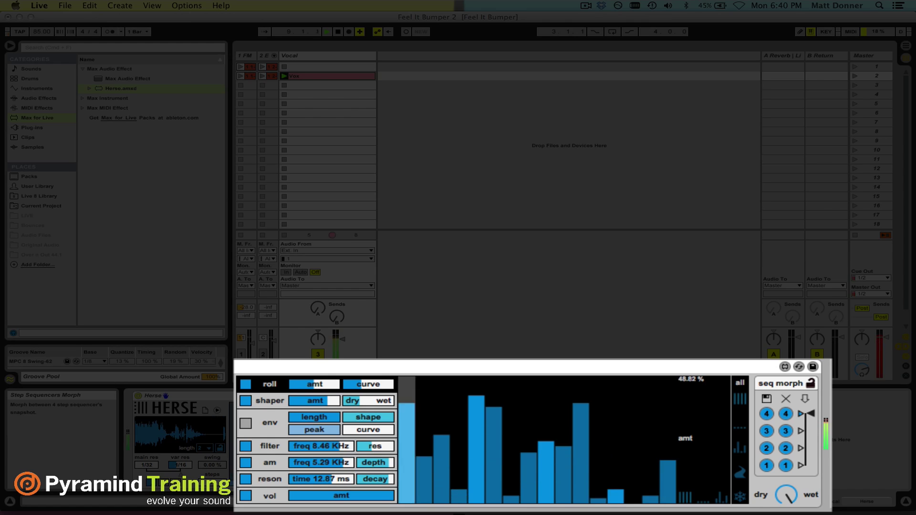
{"action": "key", "text": "space"}
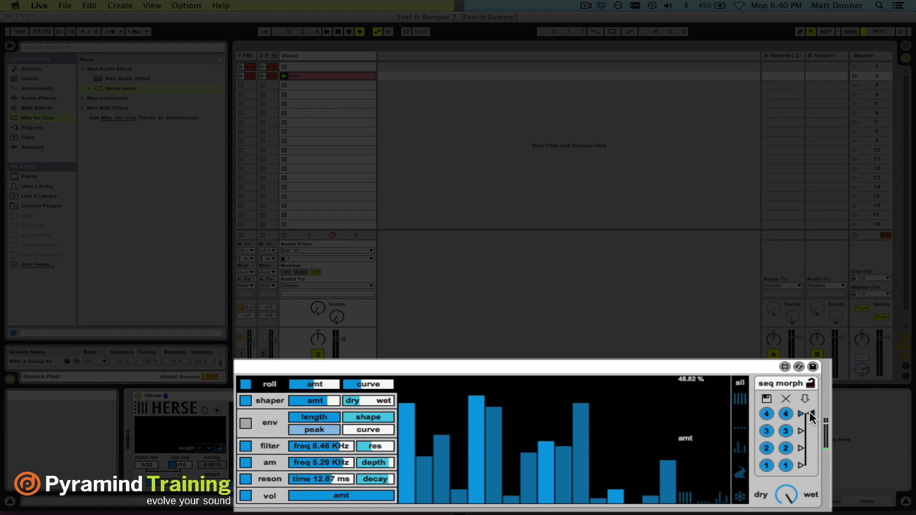